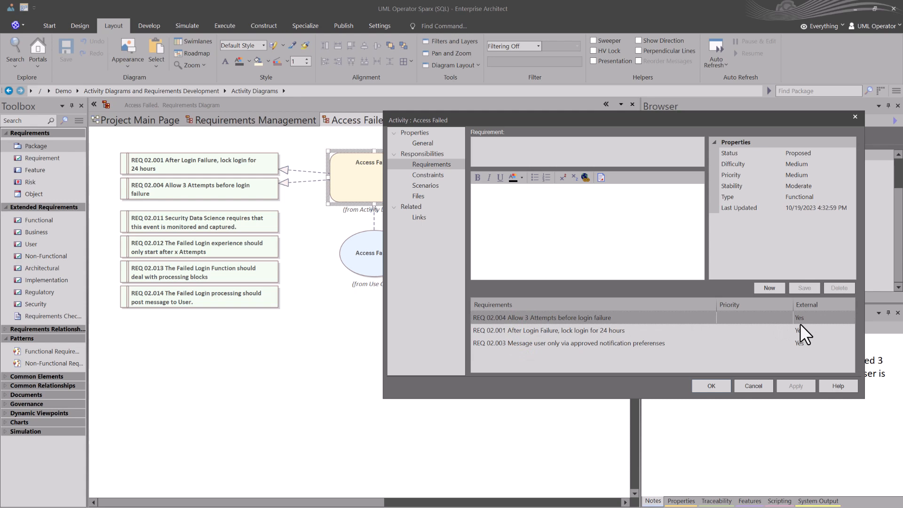
Close the activity's properties and check the requirements listed for the Access Failed use case.
click(753, 386)
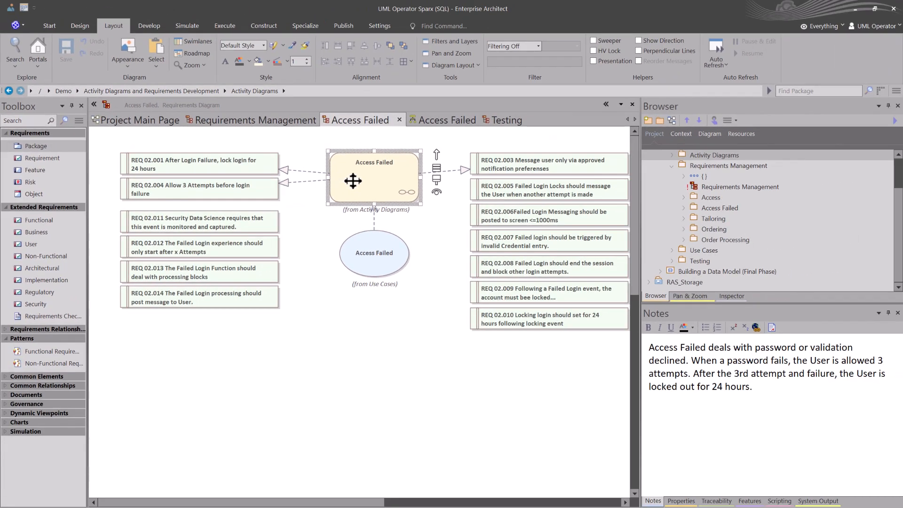
click(365, 242)
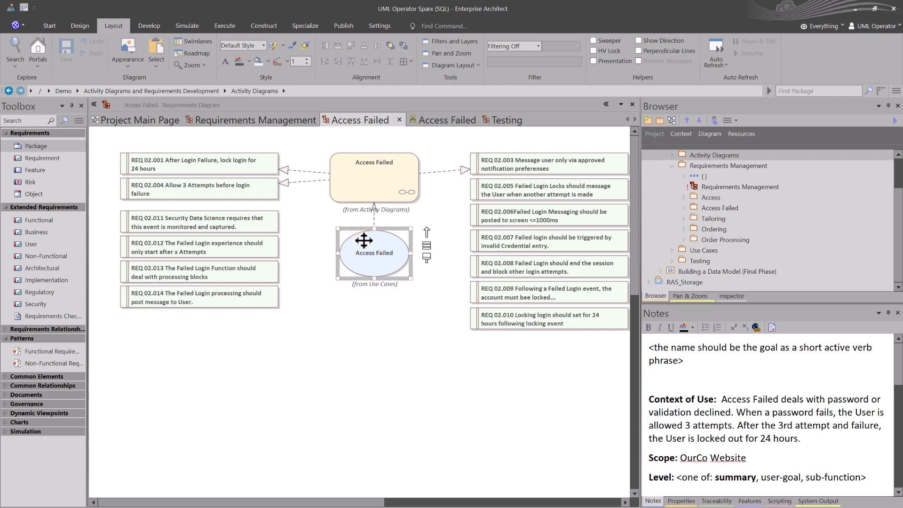
double_click(364, 242)
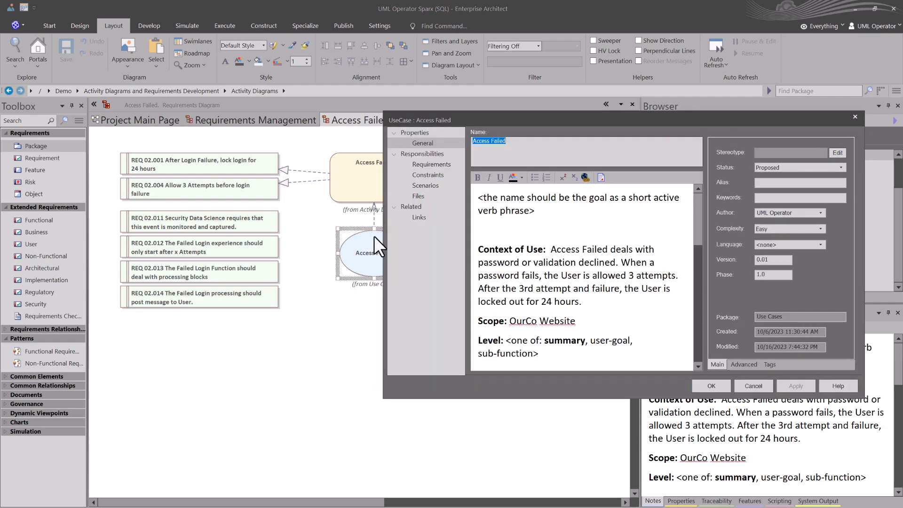
click(432, 165)
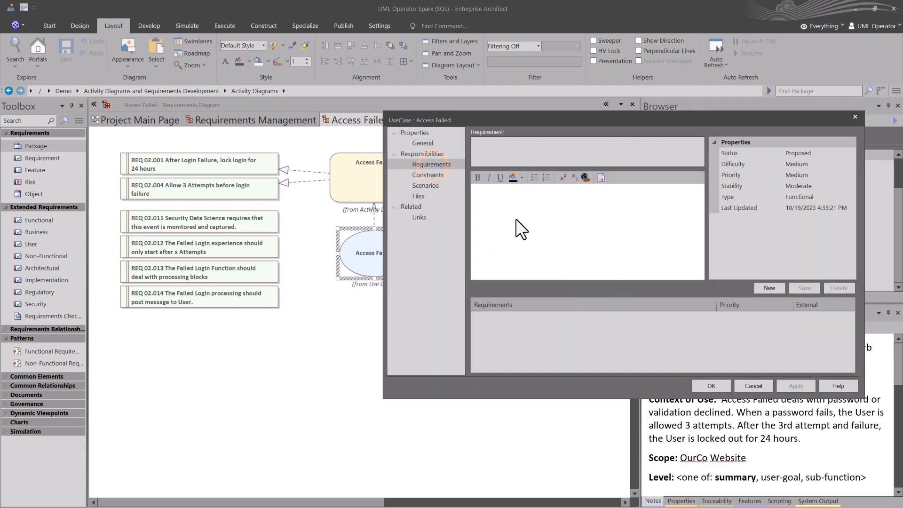
click(753, 386)
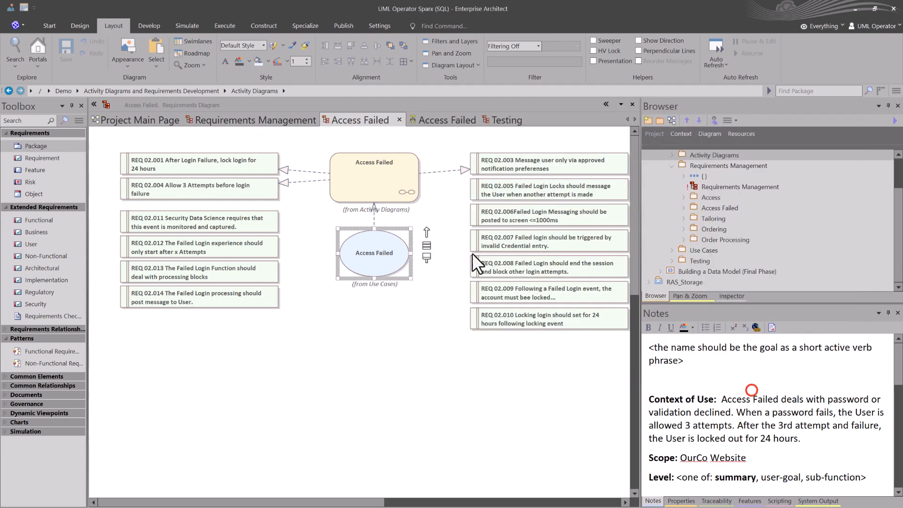
Review the requirements listed in the properties of the Access Failed activity, including REQ 02.004.
click(390, 189)
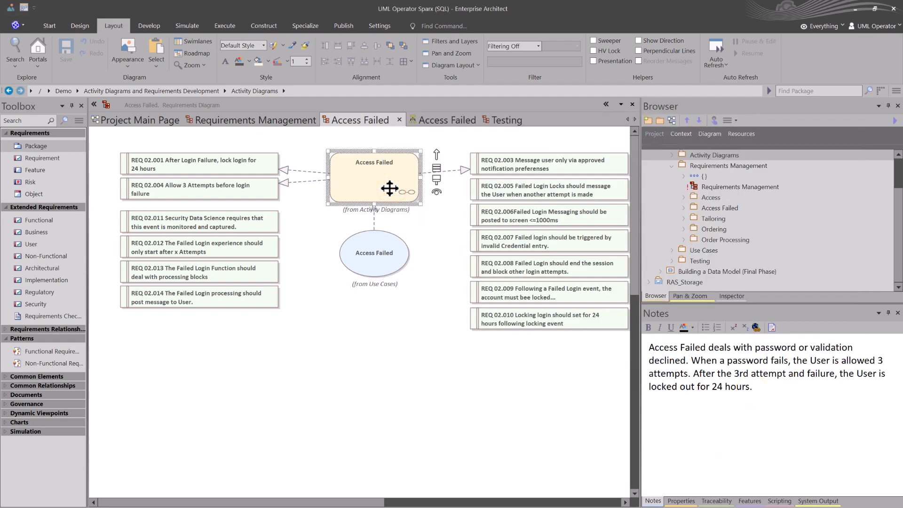
double_click(417, 165)
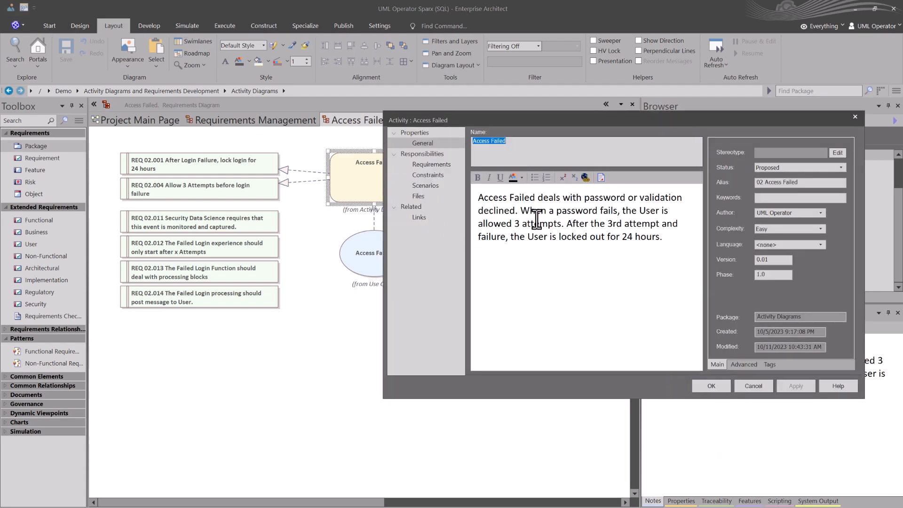
click(421, 166)
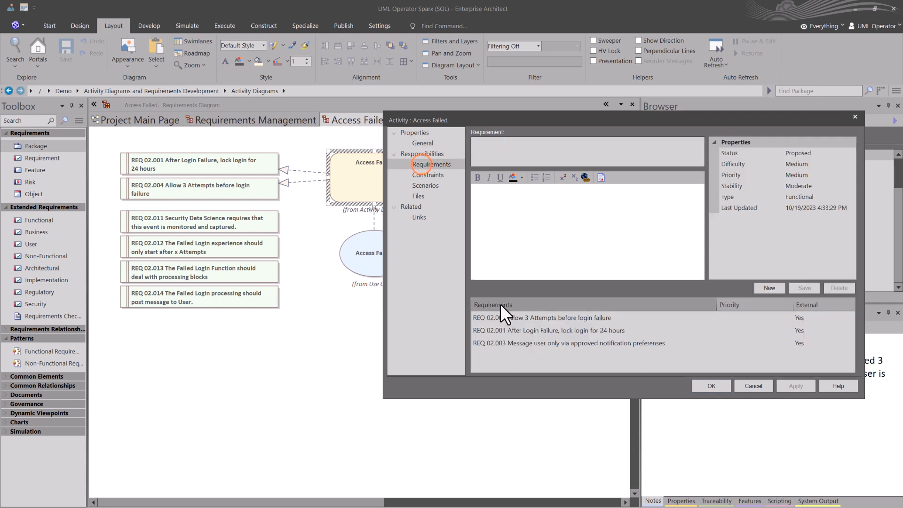
click(517, 315)
click(711, 386)
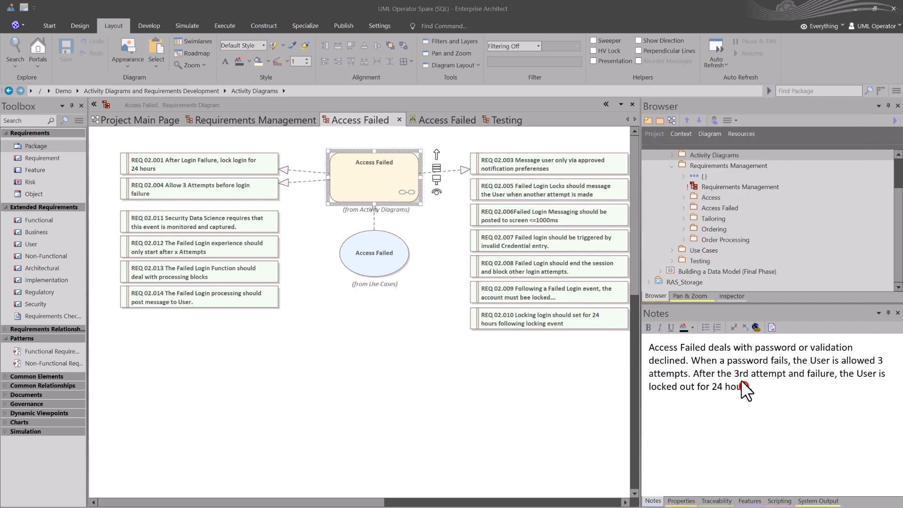
Expand the Access package under Requirements Management and look through its requirements.
click(685, 197)
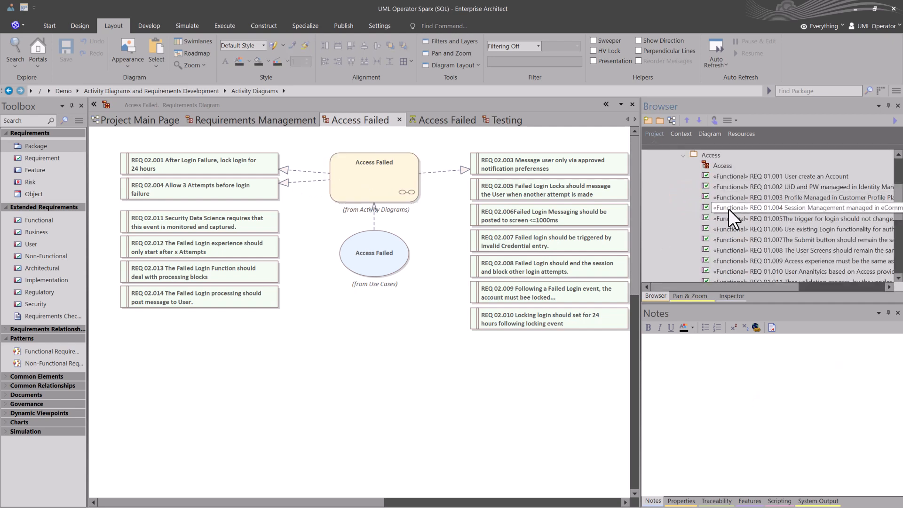
scroll(744, 221, down, 2)
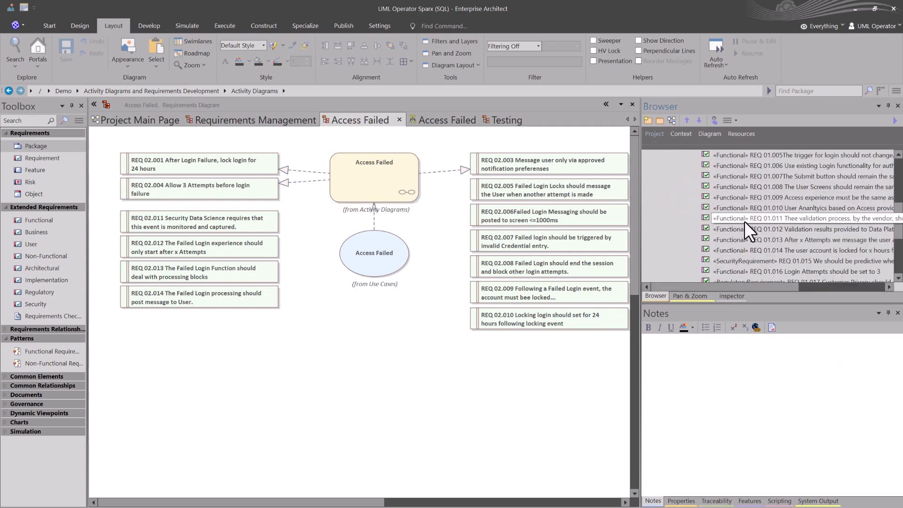
scroll(744, 220, down, 1)
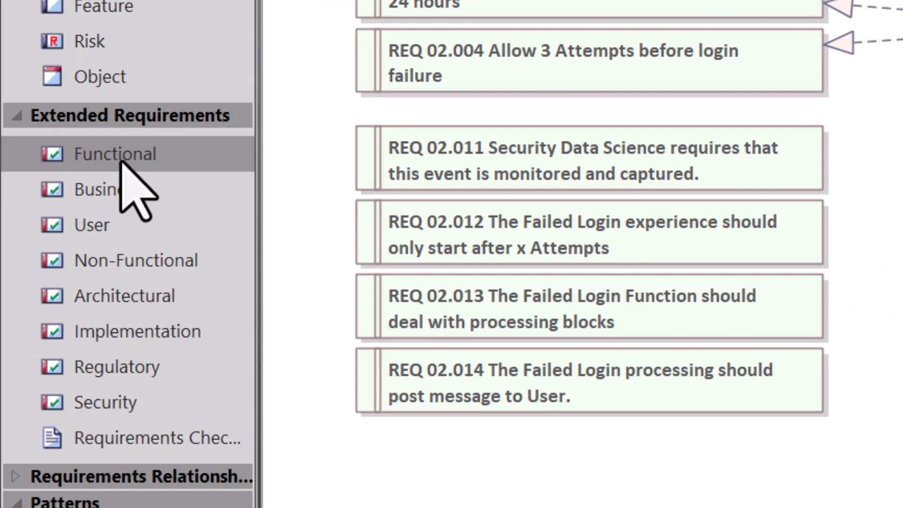
Go through the extended requirement types from Functional to Security without adding an element to the diagram.
click(118, 158)
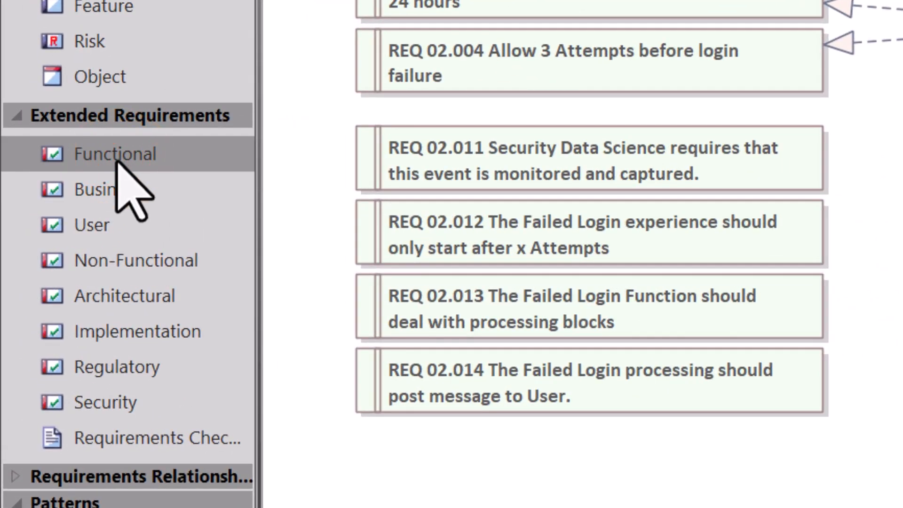
click(109, 189)
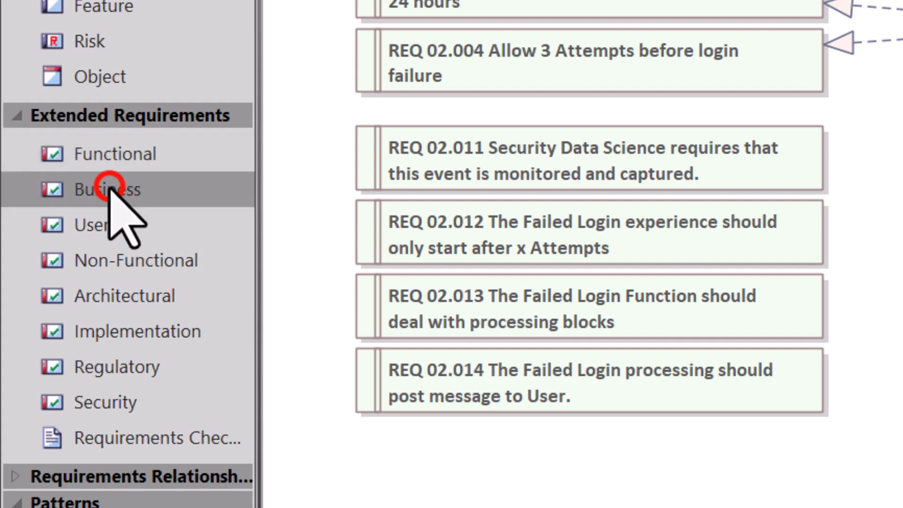
click(96, 225)
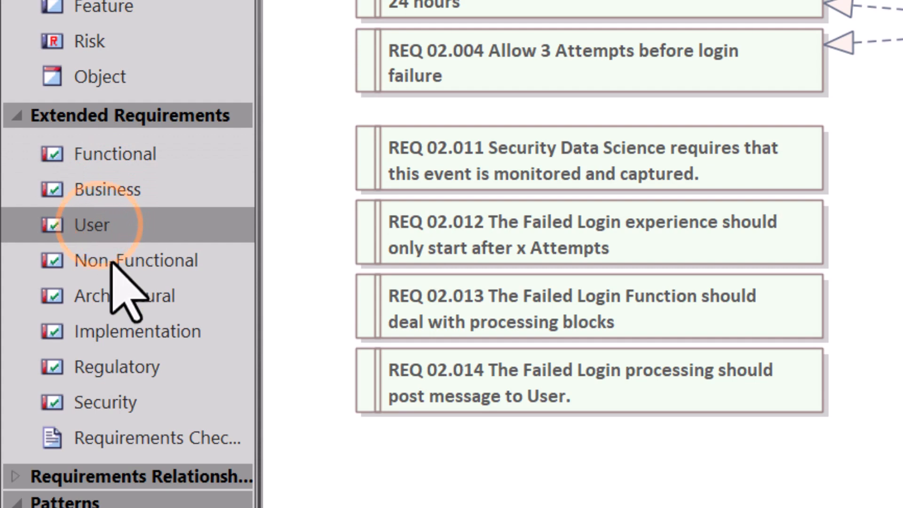
click(113, 260)
click(117, 295)
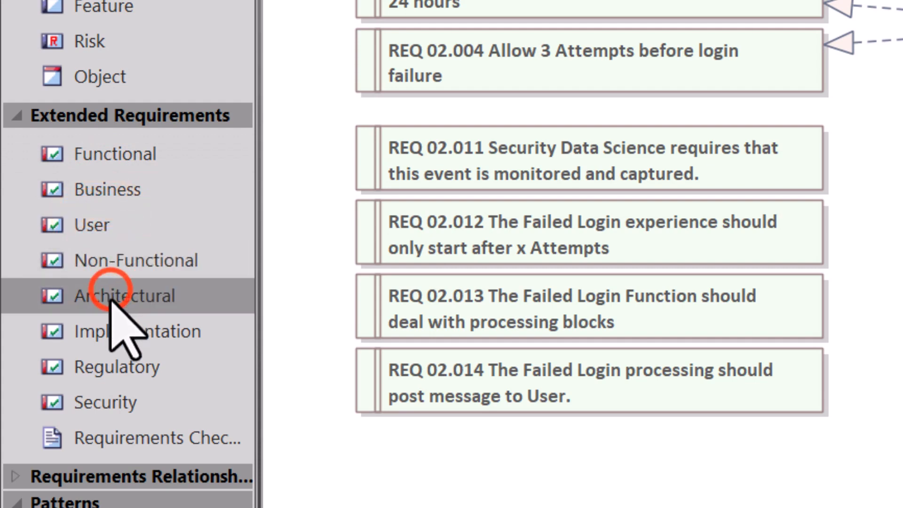
click(121, 333)
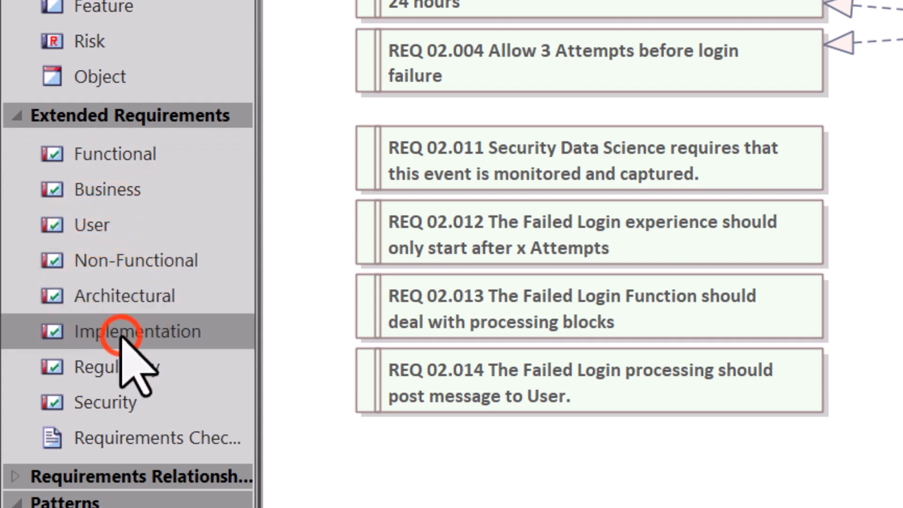
click(121, 368)
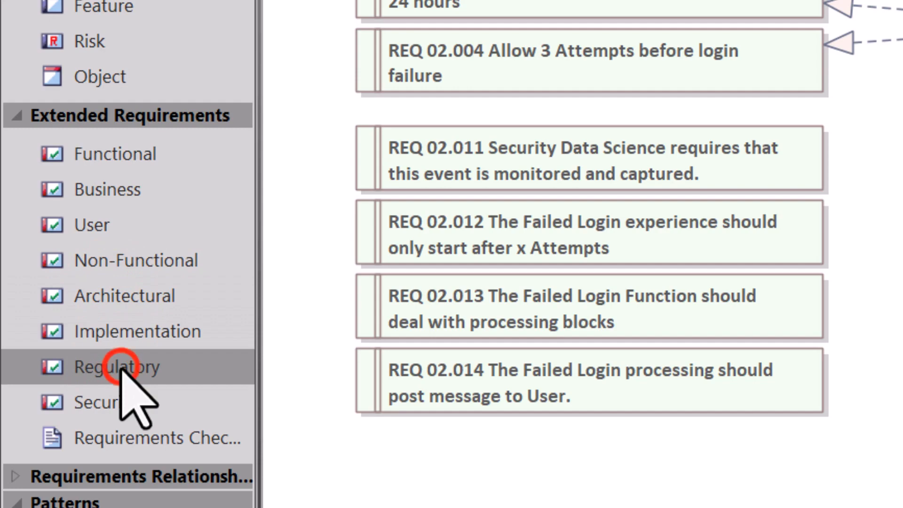
click(116, 403)
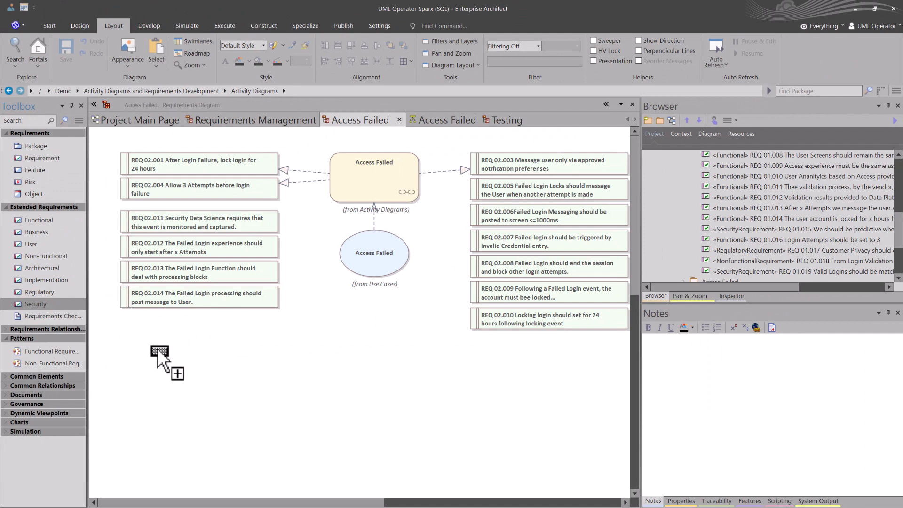
key(Escape)
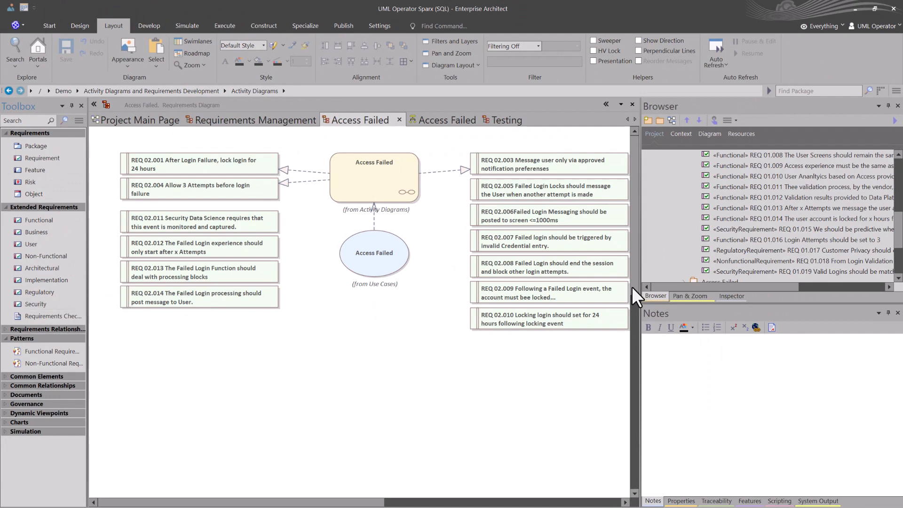
Find all diagrams that use security requirement REQ 01.019 and open the Access requirements diagram.
click(730, 271)
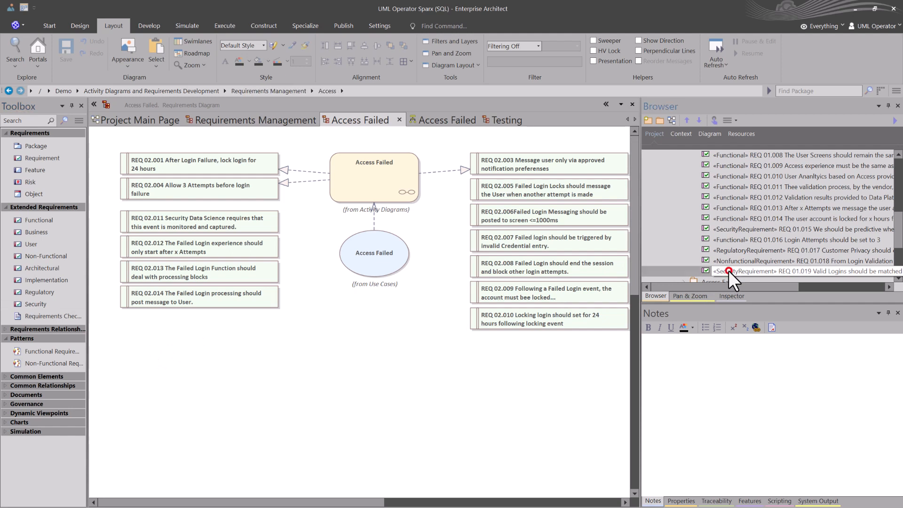
right_click(727, 266)
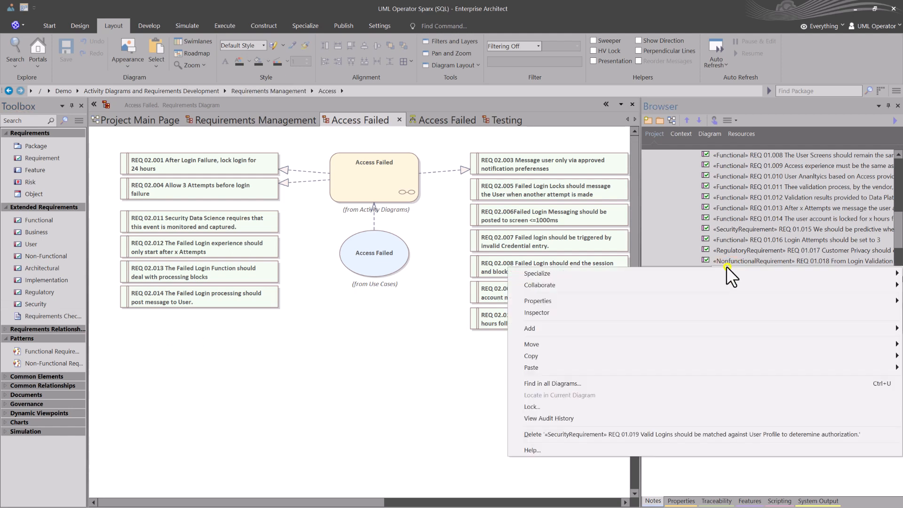
click(571, 379)
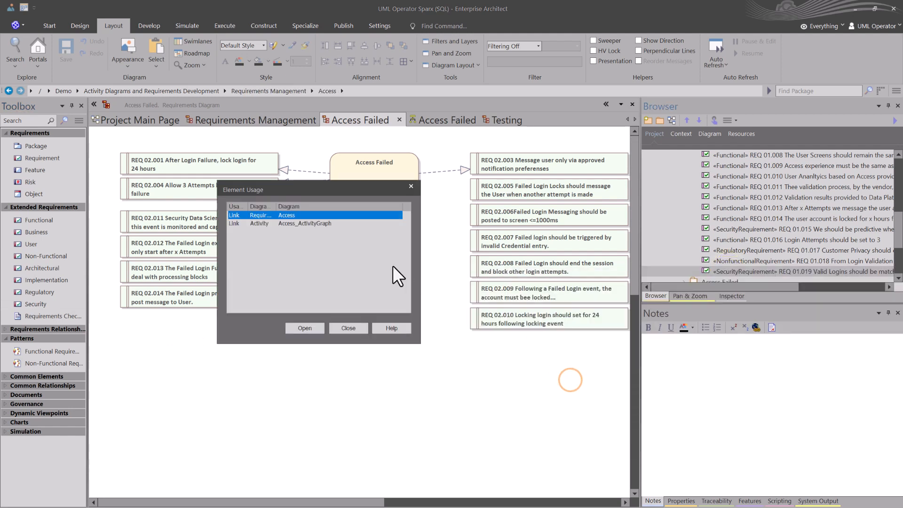
click(303, 331)
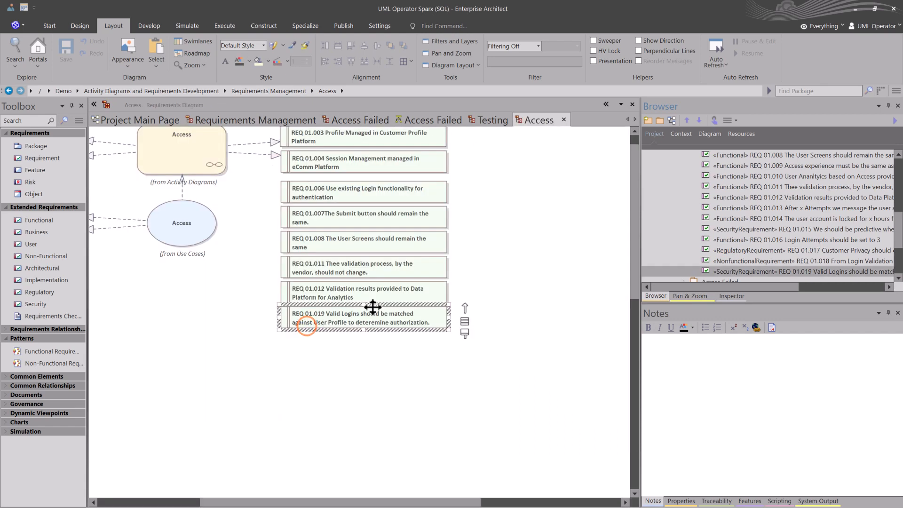
Inspect the advanced properties, EAREQ fields (goal, policy, priority) and tags of REQ 01.019, then close its properties without changes.
click(345, 313)
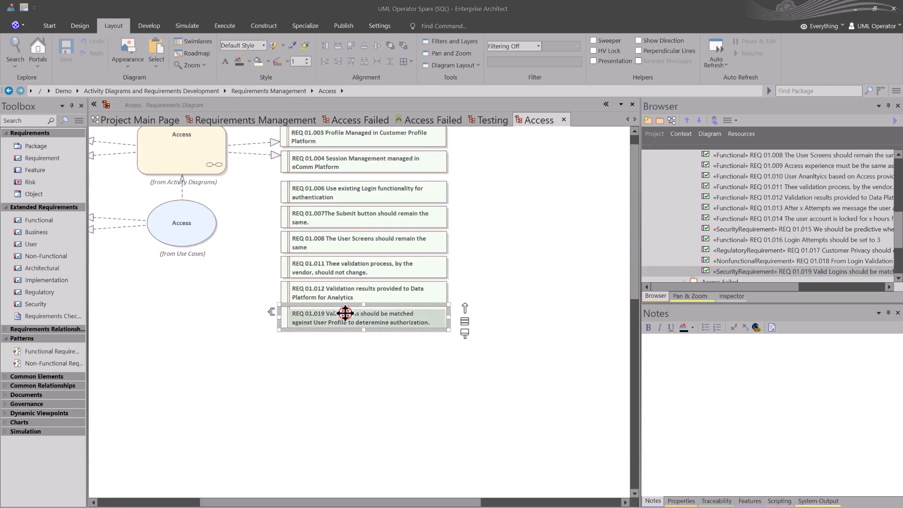
double_click(349, 314)
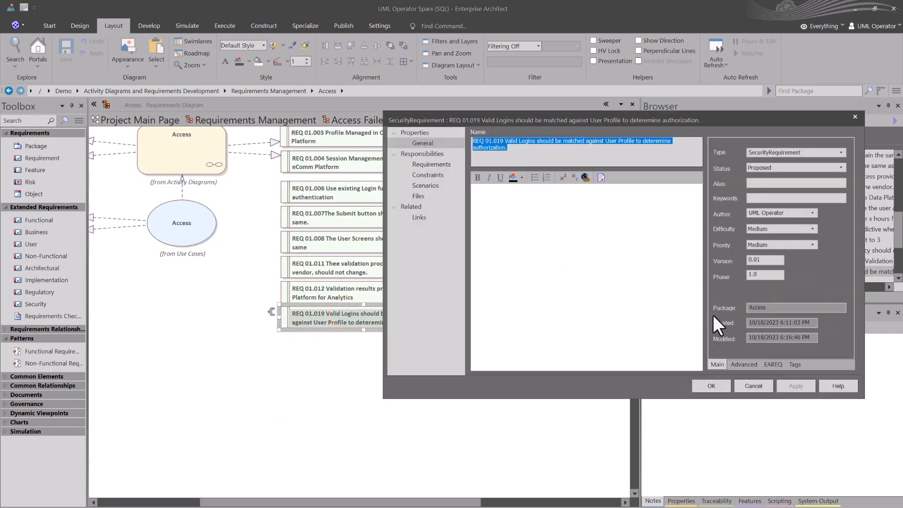
click(745, 362)
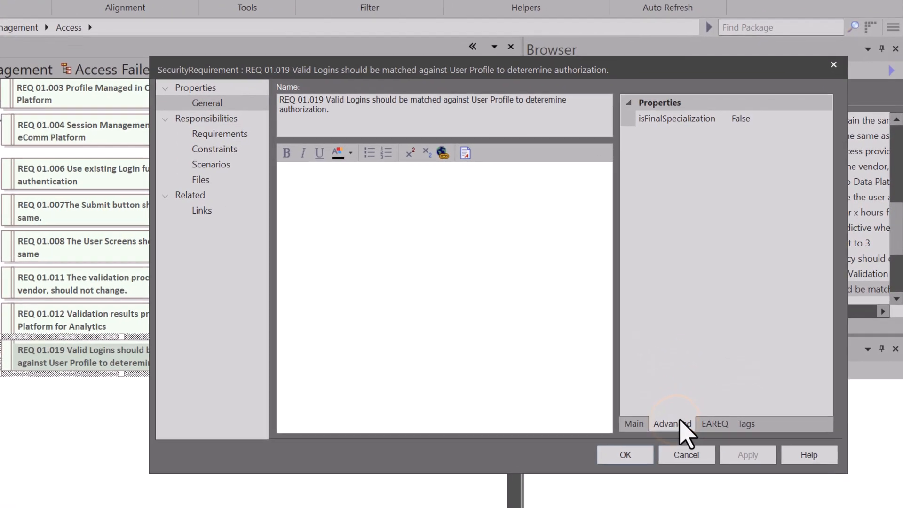
click(706, 425)
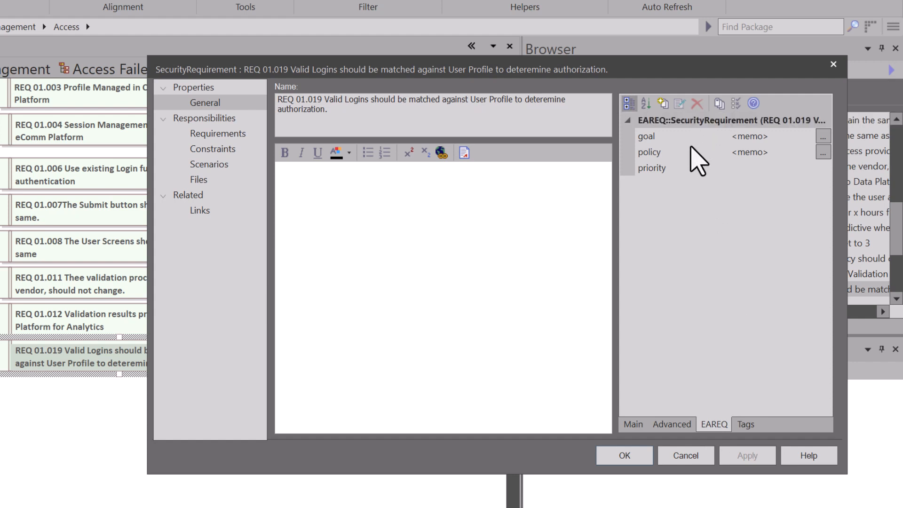
click(671, 137)
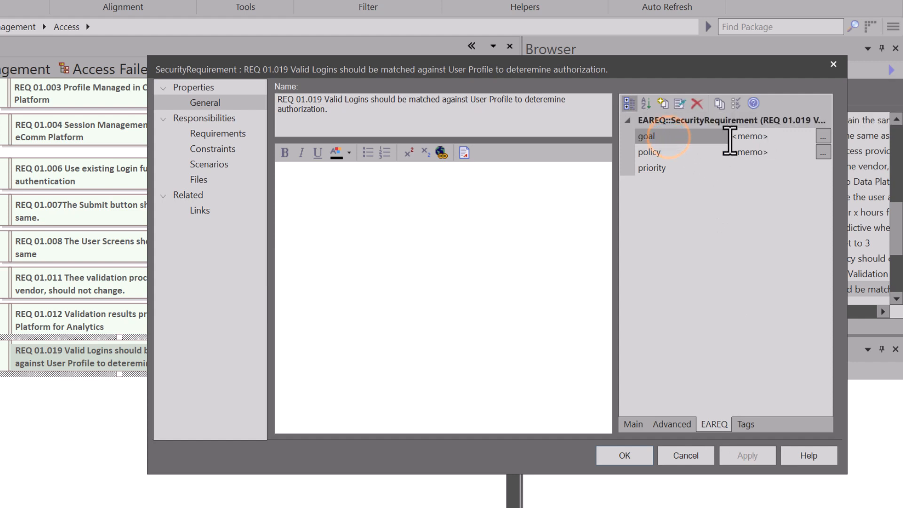
click(665, 152)
click(673, 168)
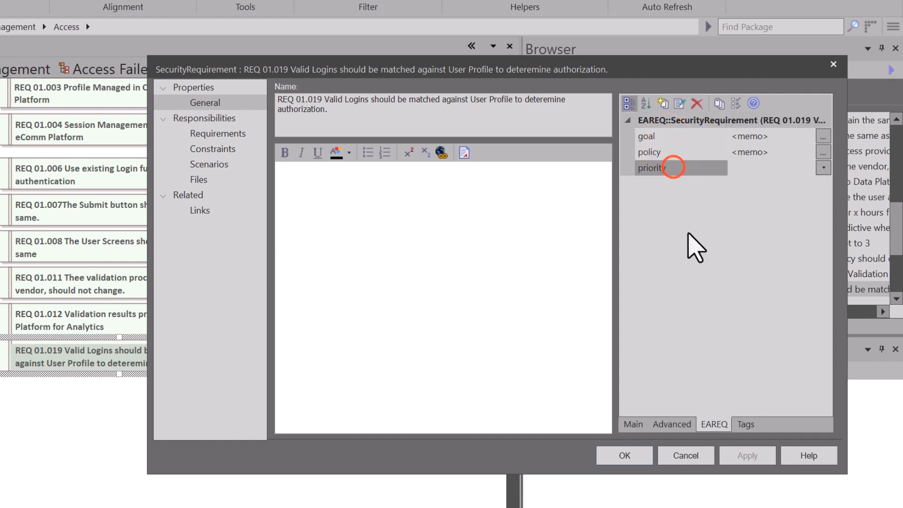
click(747, 425)
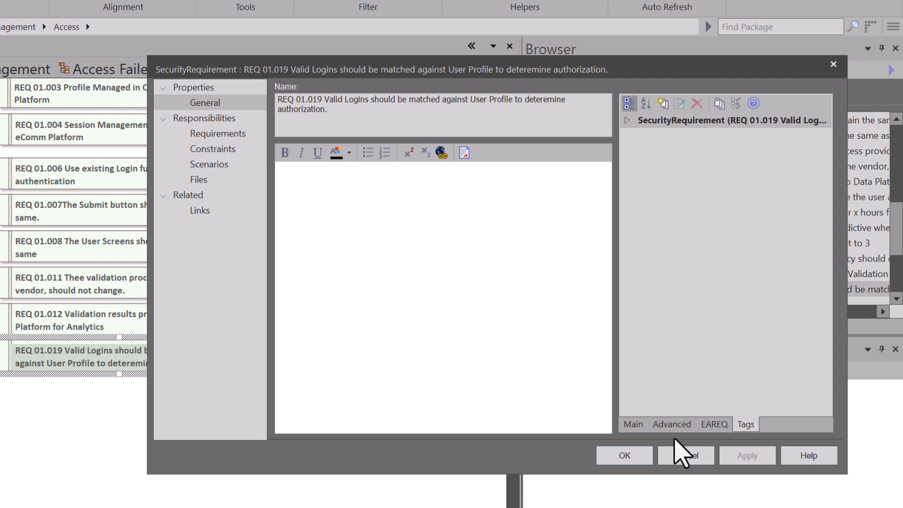
click(687, 459)
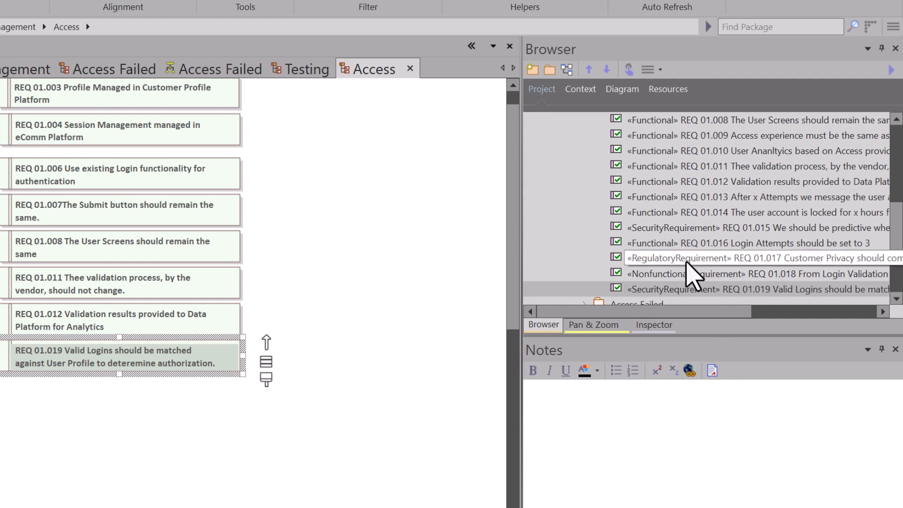
Find the diagrams that use nonfunctional requirement REQ 01.018 and open the Access_ActivityGraph diagram.
click(683, 271)
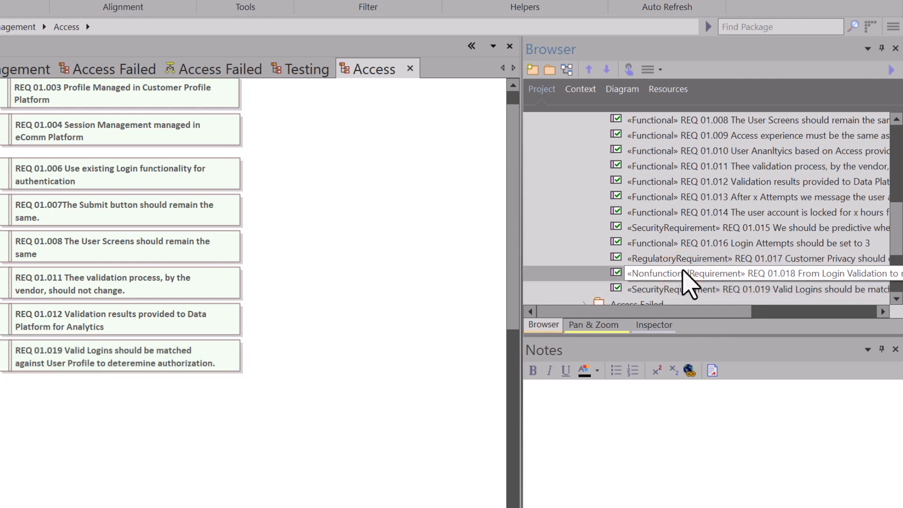
key(ctrl+u)
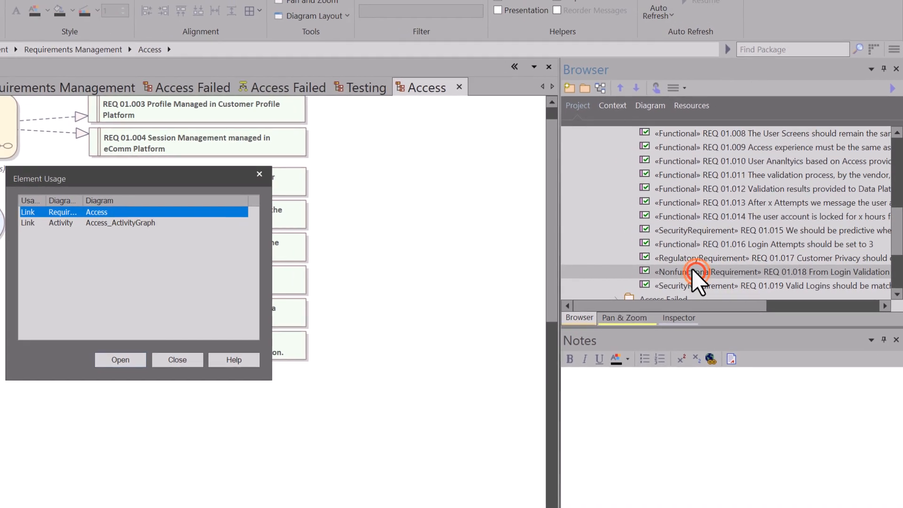
click(120, 223)
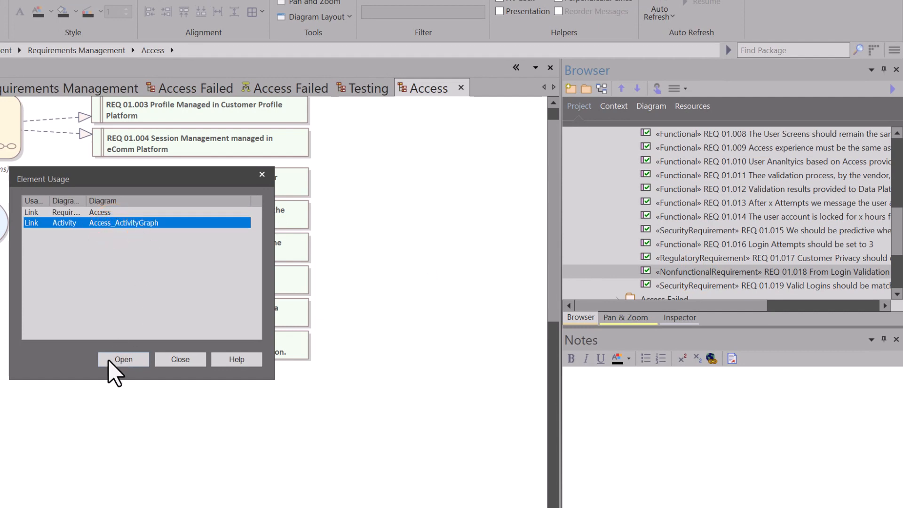
click(124, 359)
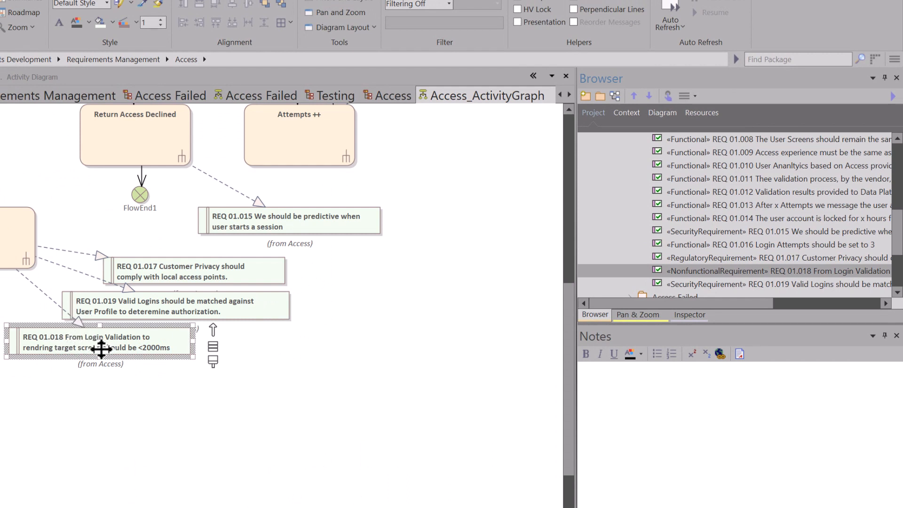
Select the Login Valid activity and review which requirements are linked to each activity in the Access_ActivityGraph diagram.
click(79, 244)
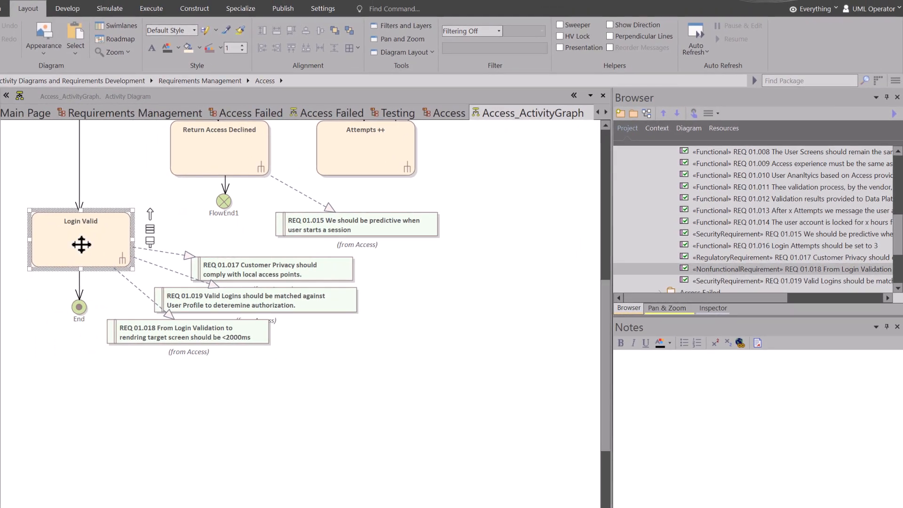
scroll(111, 235, up, 8)
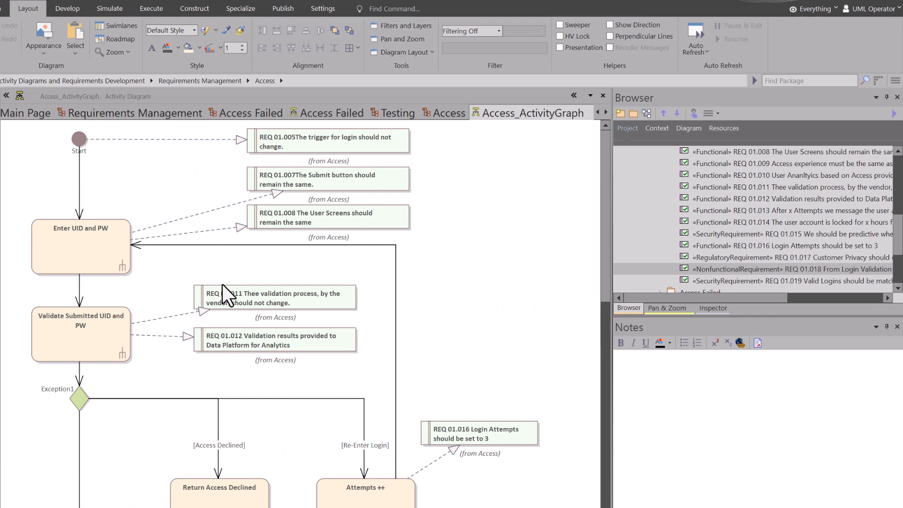
scroll(222, 285, down, 2)
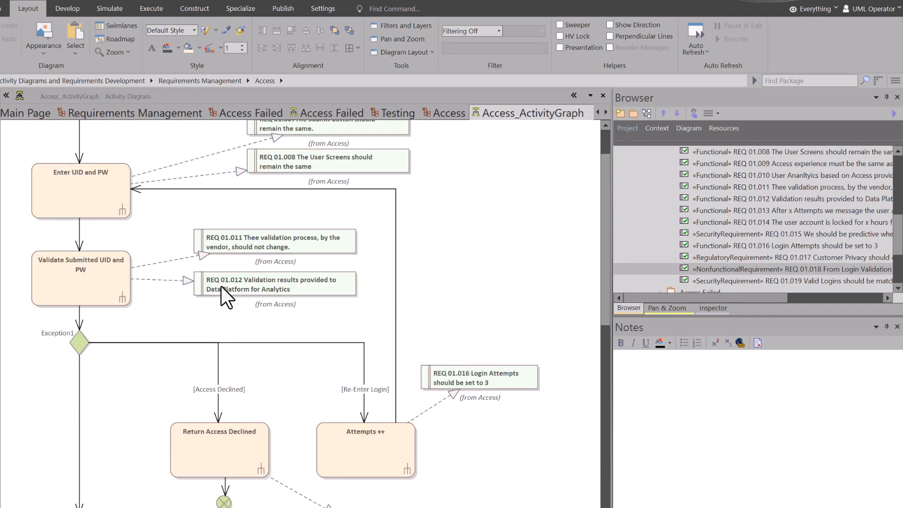
scroll(221, 286, down, 8)
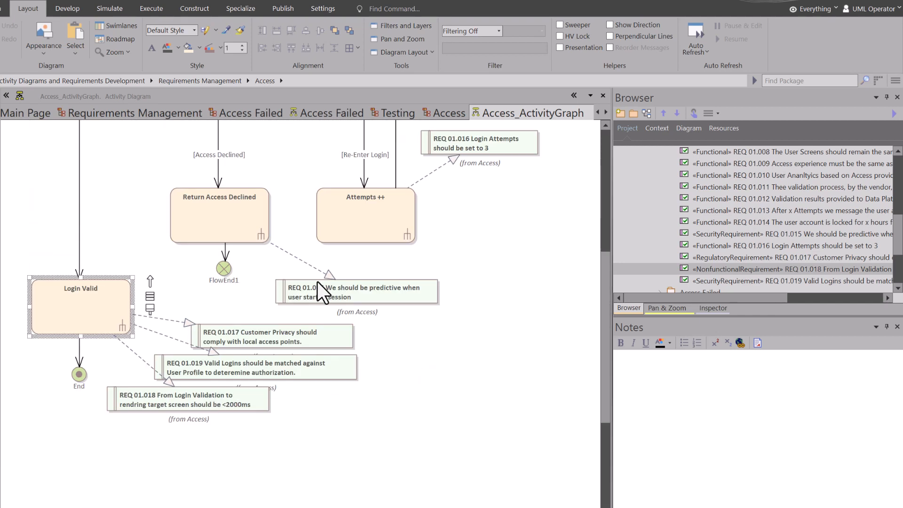
Open the EAREQ properties of REQ 01.018 and view its availability memo, closing the note without changes.
double_click(229, 397)
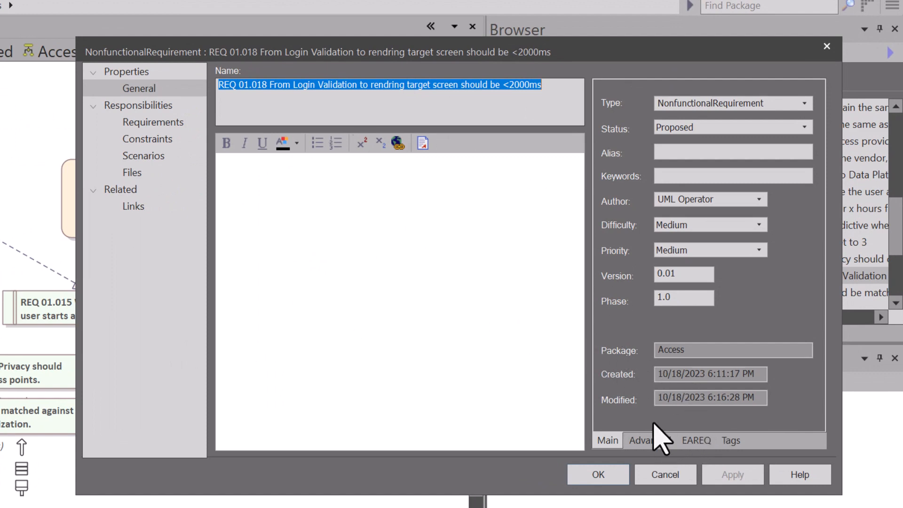
click(697, 441)
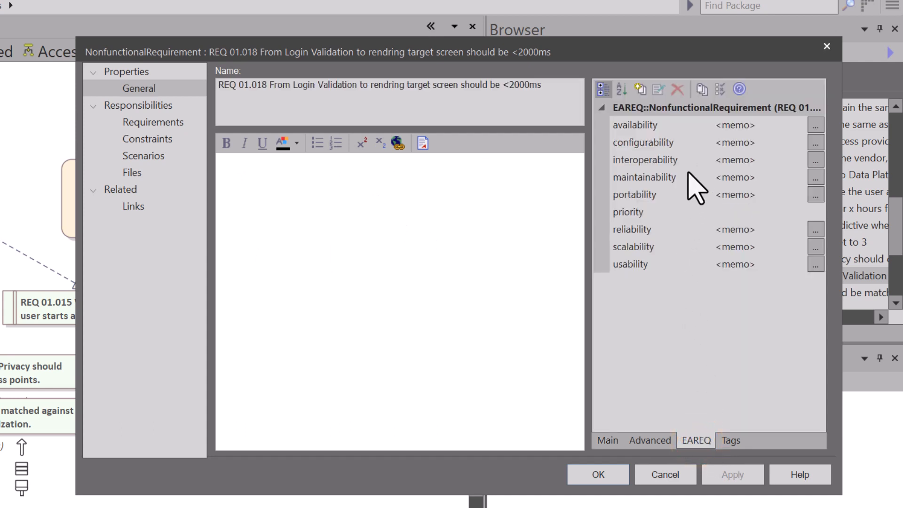
click(653, 125)
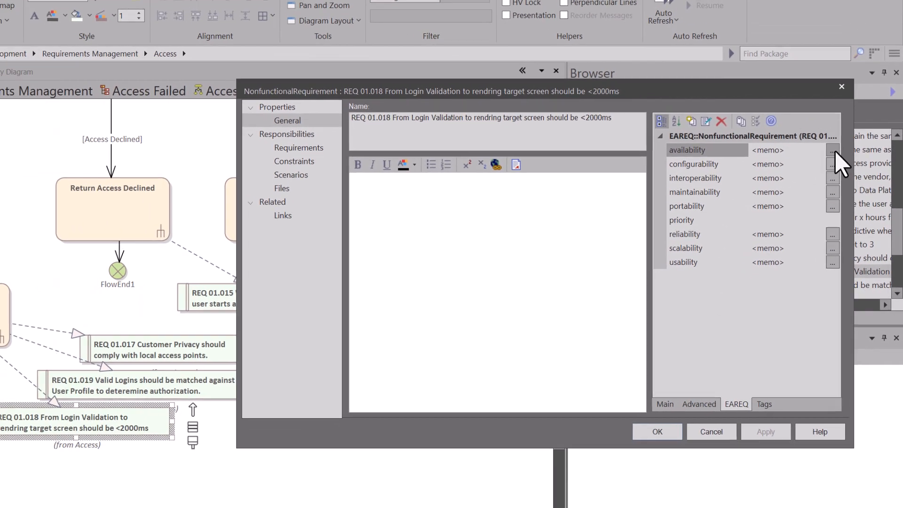
click(816, 125)
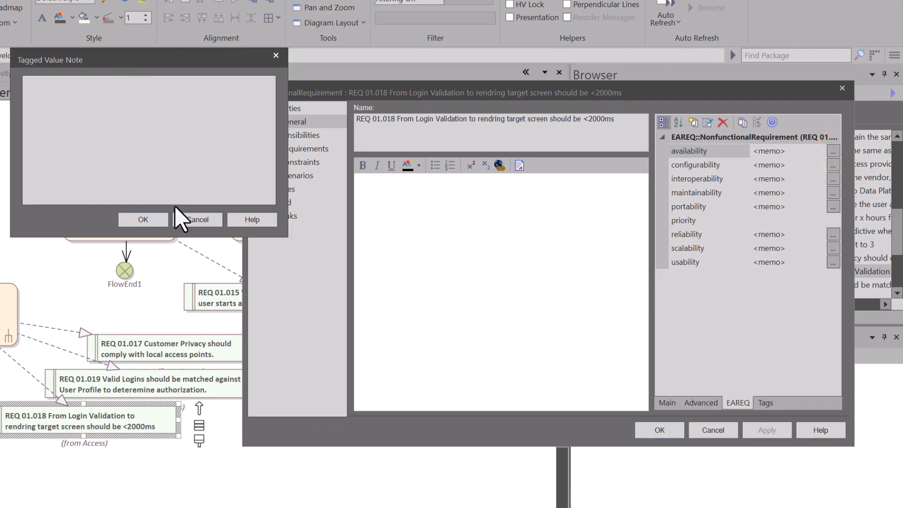
click(183, 218)
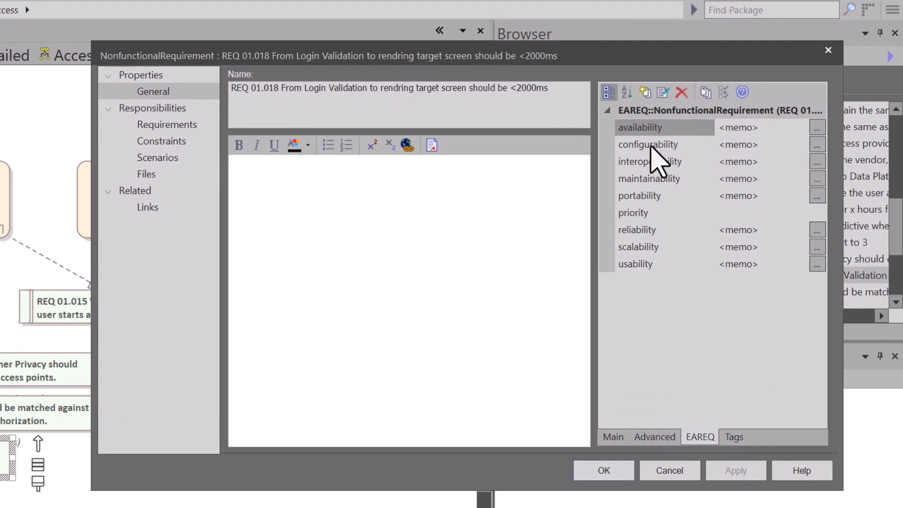
Inspect the configurability, scalability, usability and priority fields of REQ 01.018, including the priority options, and close its properties without changes.
click(651, 145)
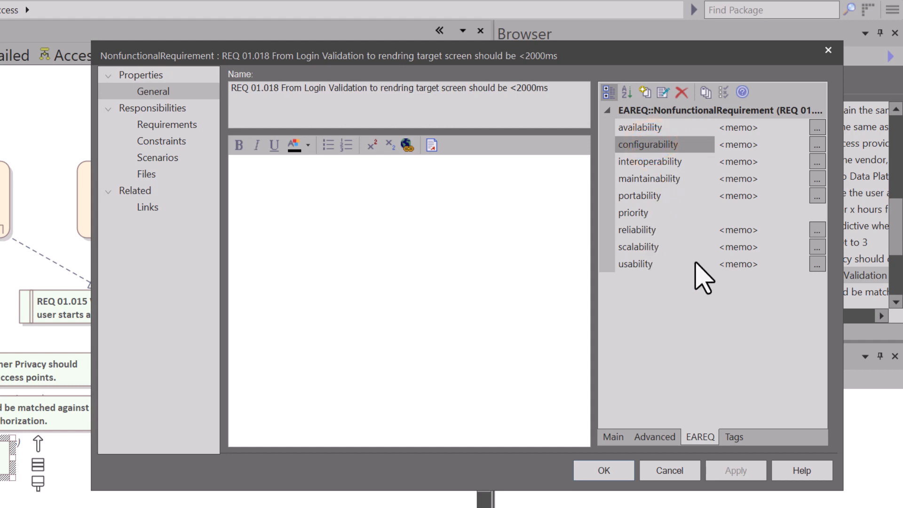
click(639, 246)
click(634, 262)
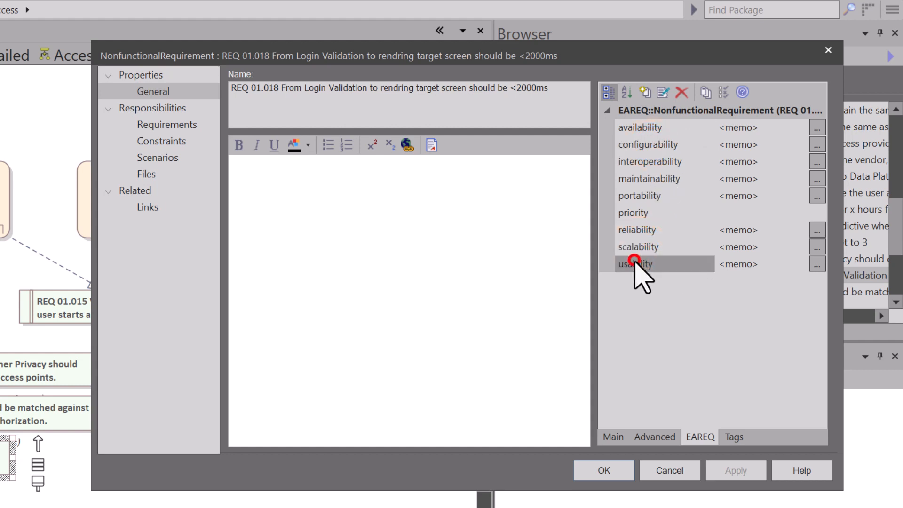
click(650, 213)
click(818, 214)
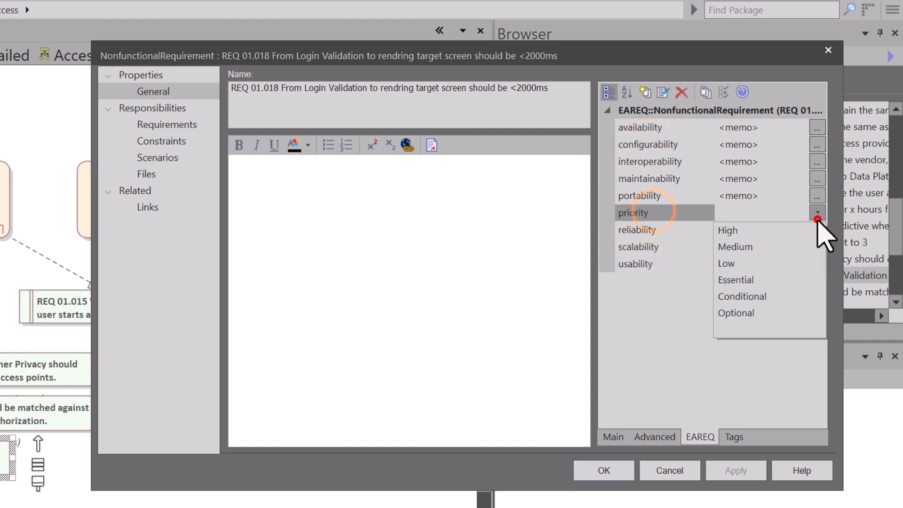
click(679, 471)
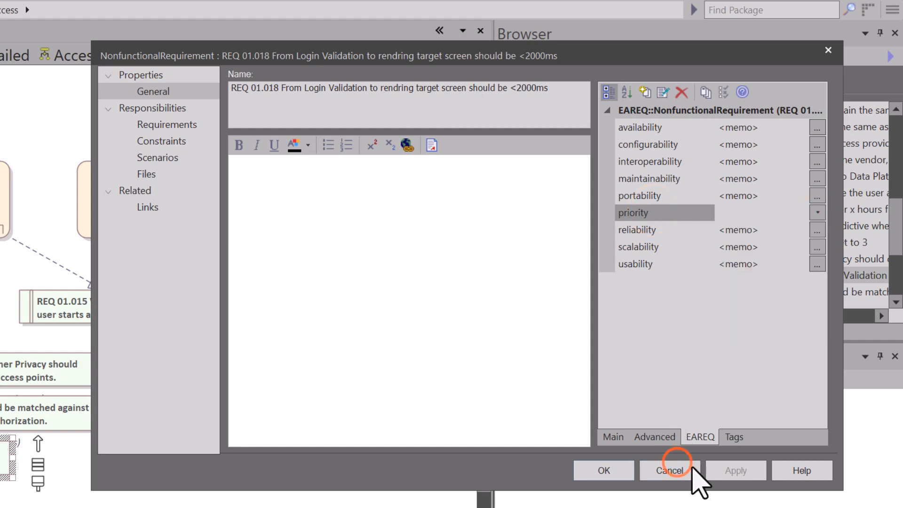
click(691, 470)
Locate functional requirement REQ 01.004 on the Access diagram, inspect its Stability tag options, and close its properties without changes.
scroll(645, 226, up, 2)
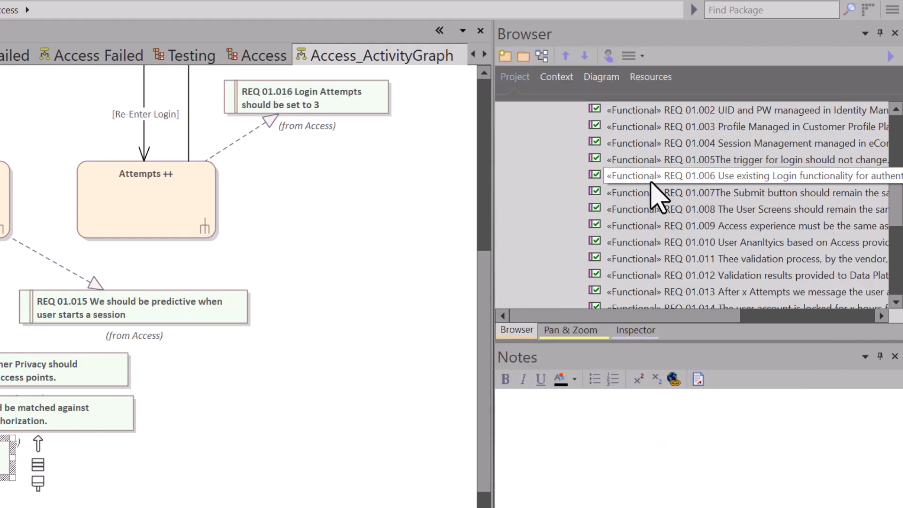
double_click(649, 146)
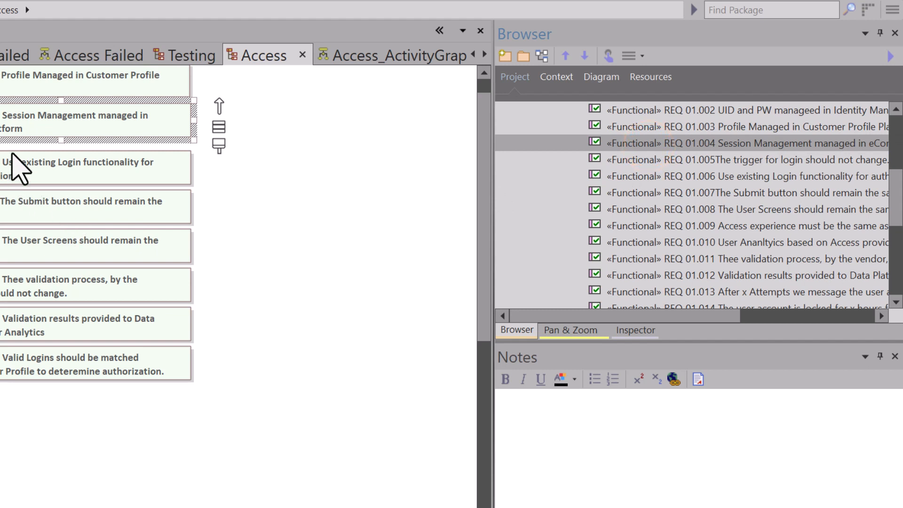
click(12, 126)
double_click(12, 126)
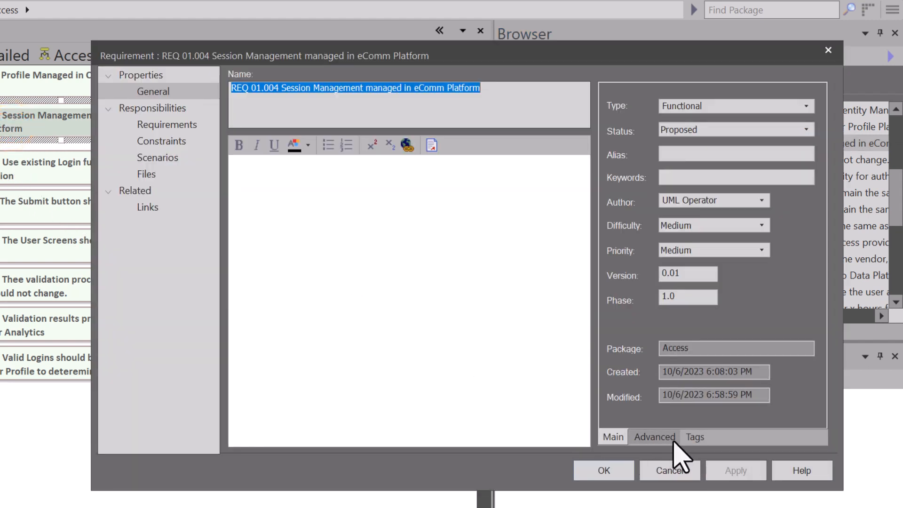
click(699, 439)
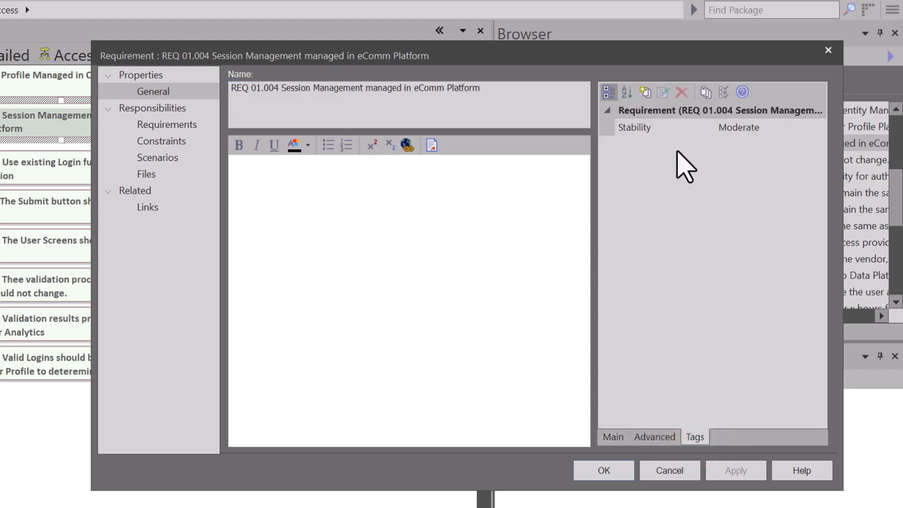
click(657, 126)
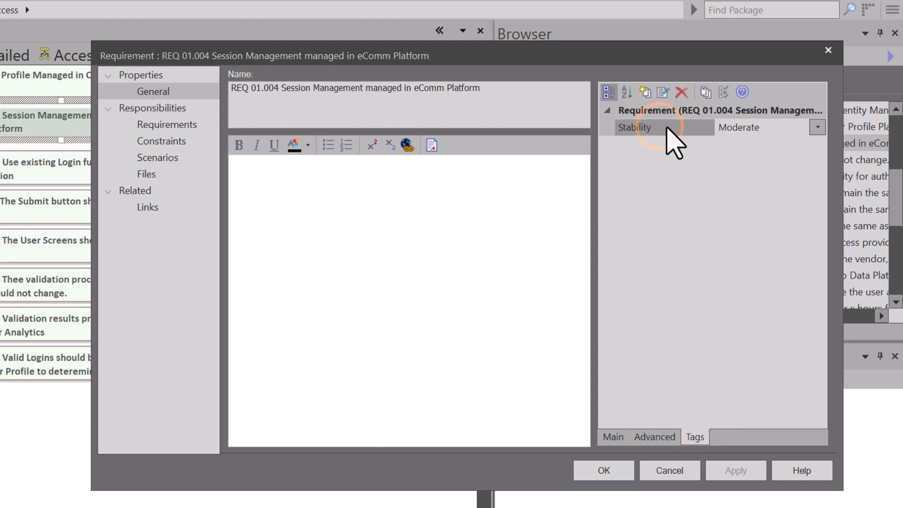
click(818, 127)
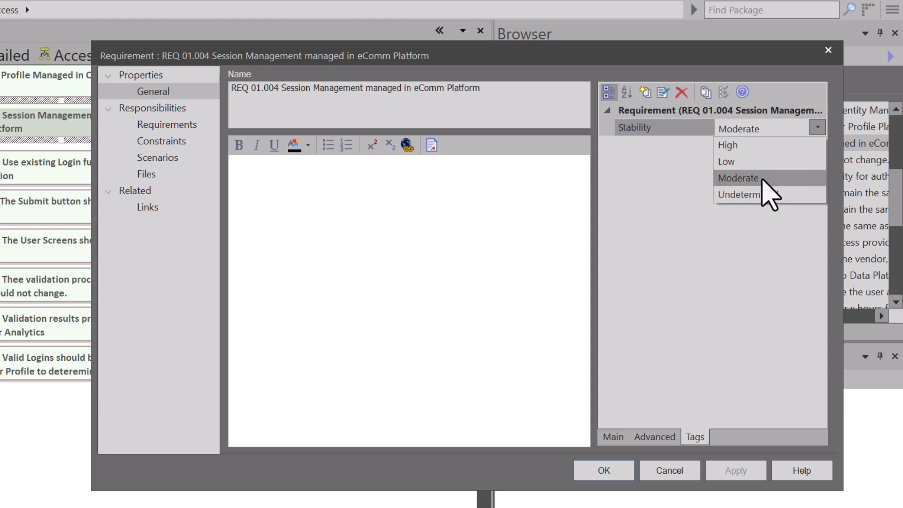
click(679, 262)
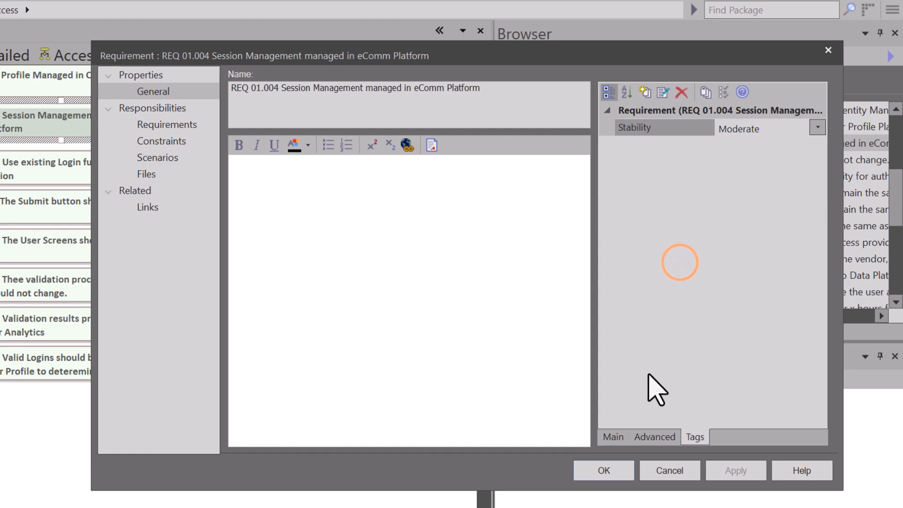
click(658, 468)
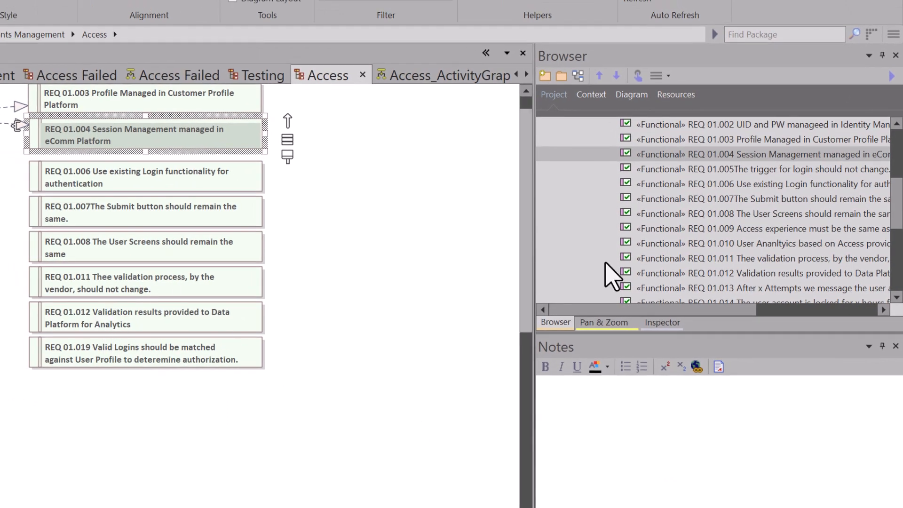
Select security requirement REQ 01.015 in the project tree.
scroll(633, 252, down, 3)
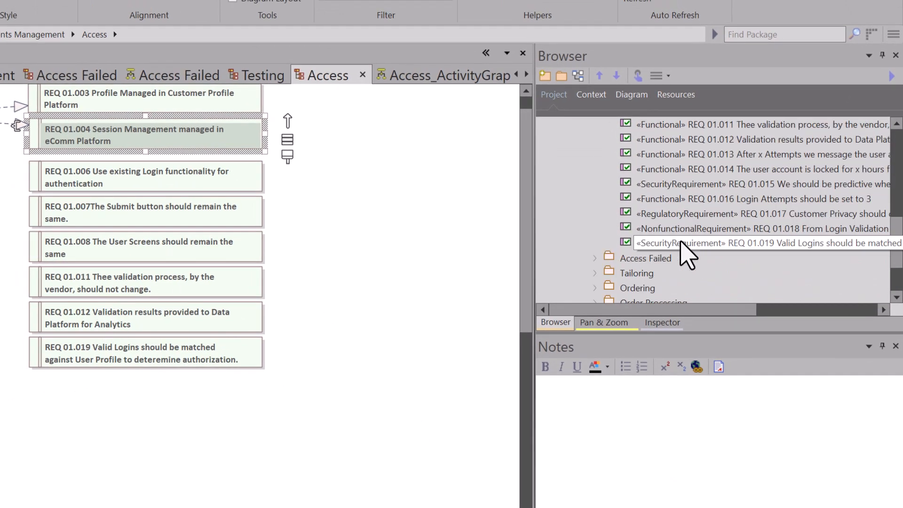
click(690, 184)
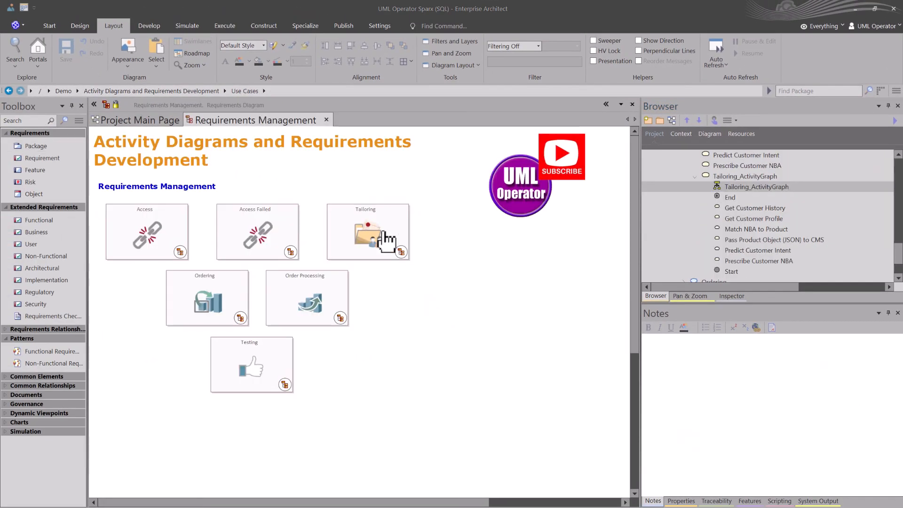
Open the Tailoring requirements diagram and check the requirements assigned to the Tailoring activity, closing its properties without changes.
click(384, 233)
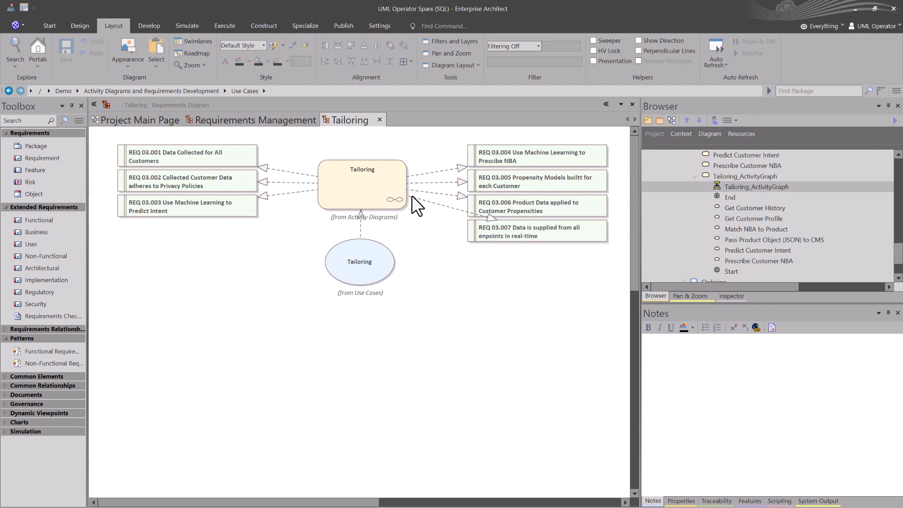
click(369, 180)
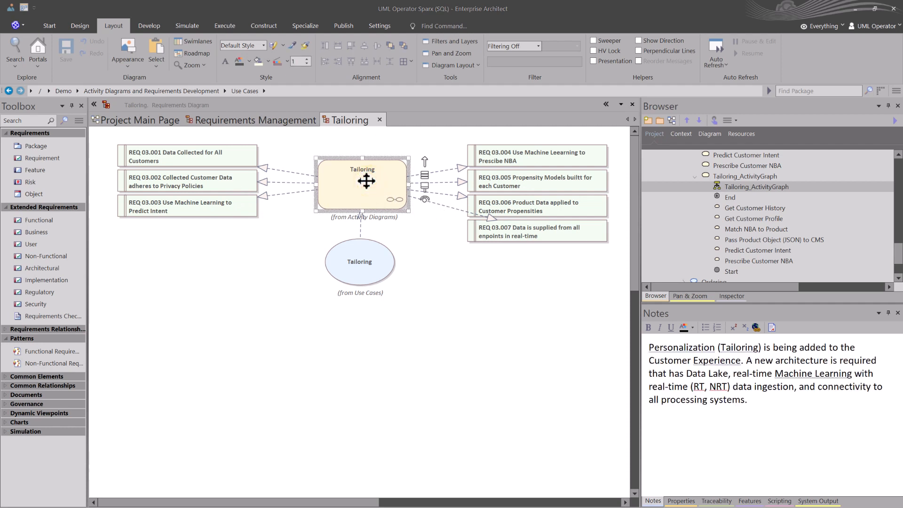
double_click(368, 180)
click(432, 164)
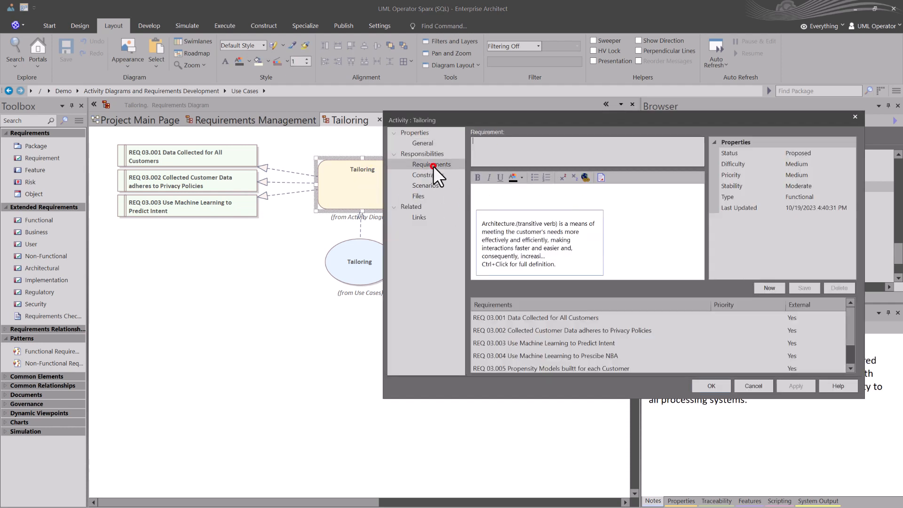
click(753, 386)
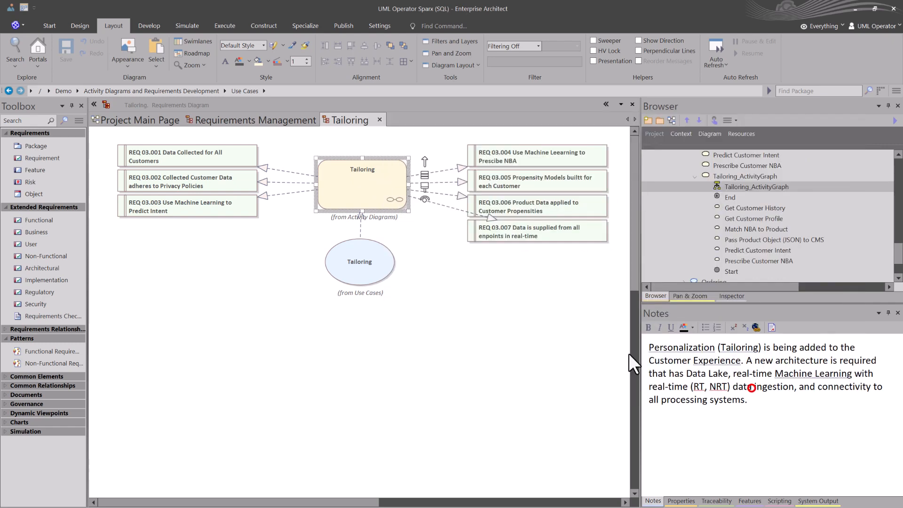
Check the requirements assigned to the Tailoring use case and close its properties without changes.
click(381, 267)
key(alt)
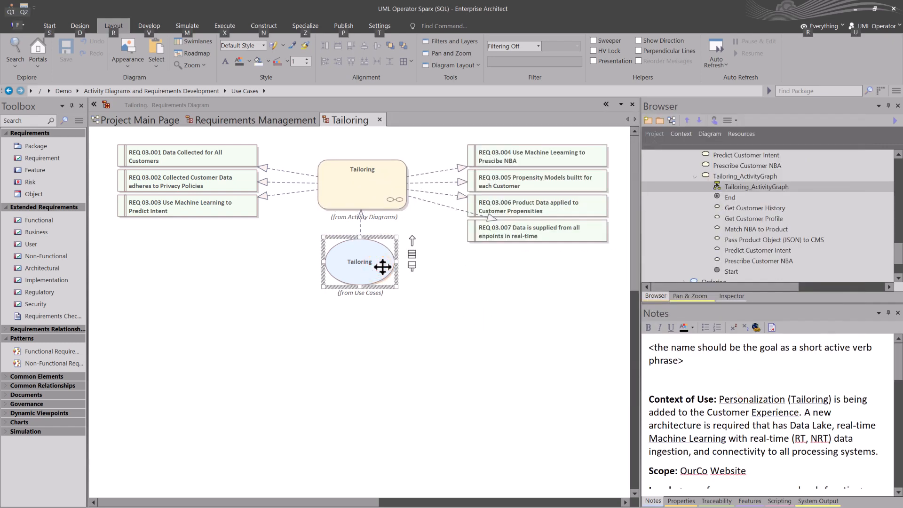
key(alt+Return)
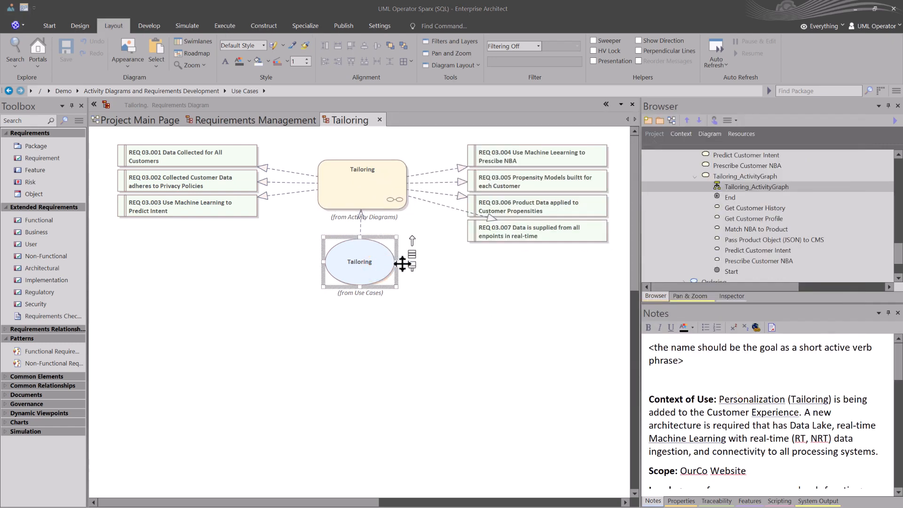
click(424, 165)
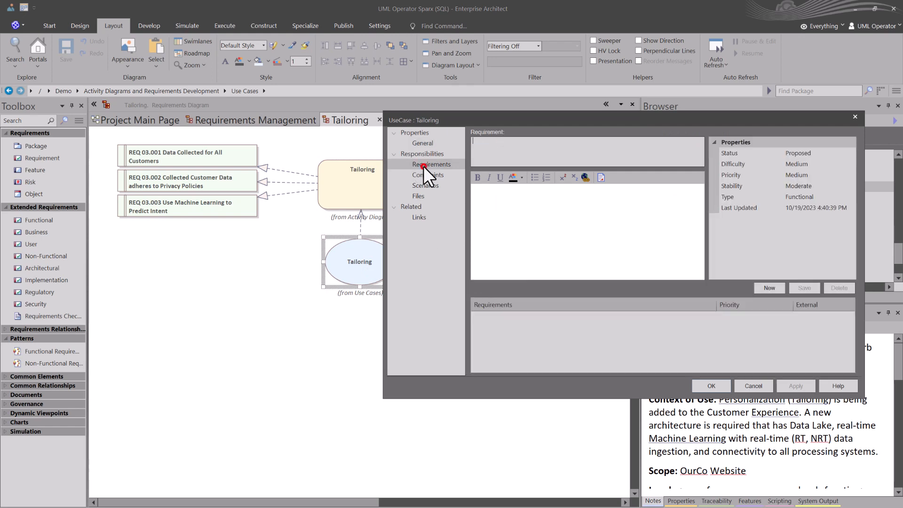
click(752, 386)
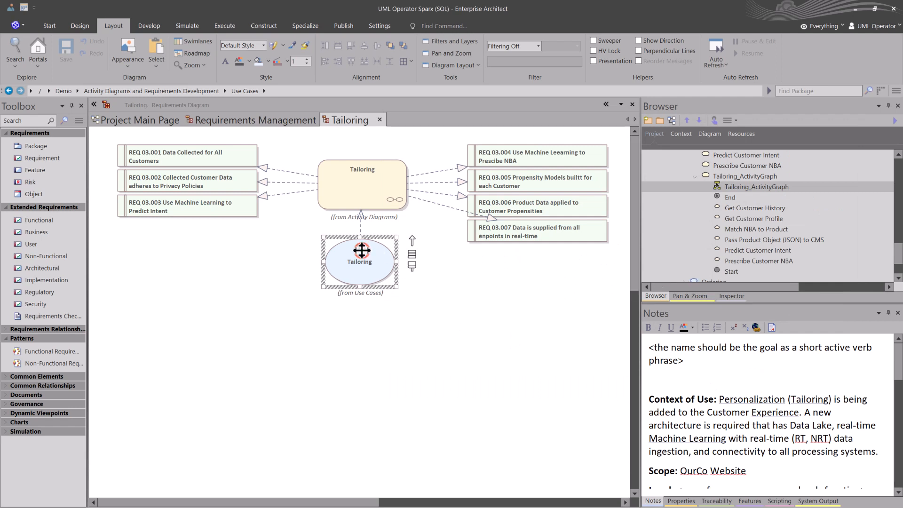
Open the Tailoring_ActivityGraph diagram, enlarge it and widen the diagram area until all its activities fit.
scroll(856, 255, up, 2)
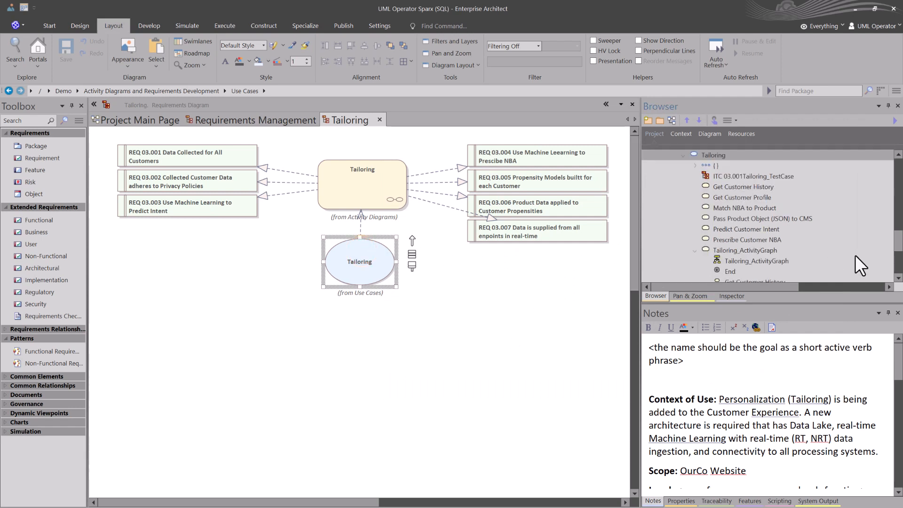
double_click(734, 248)
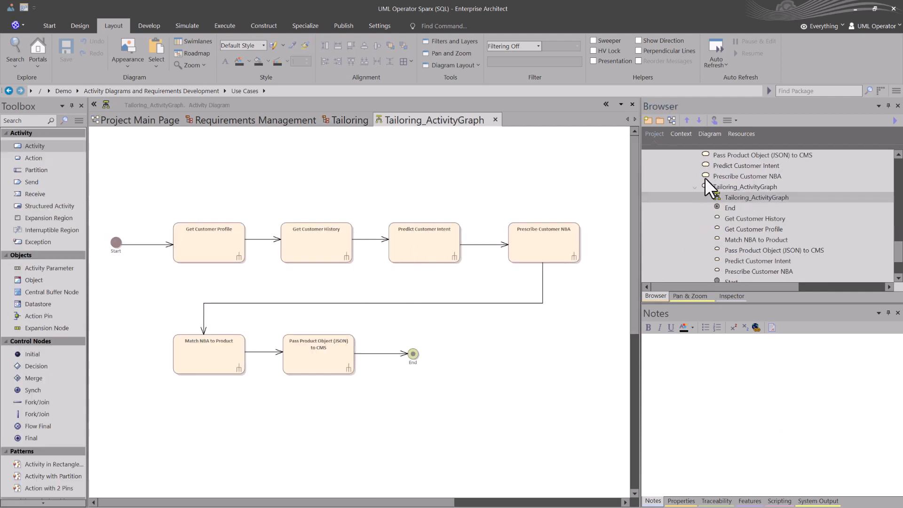
click(696, 295)
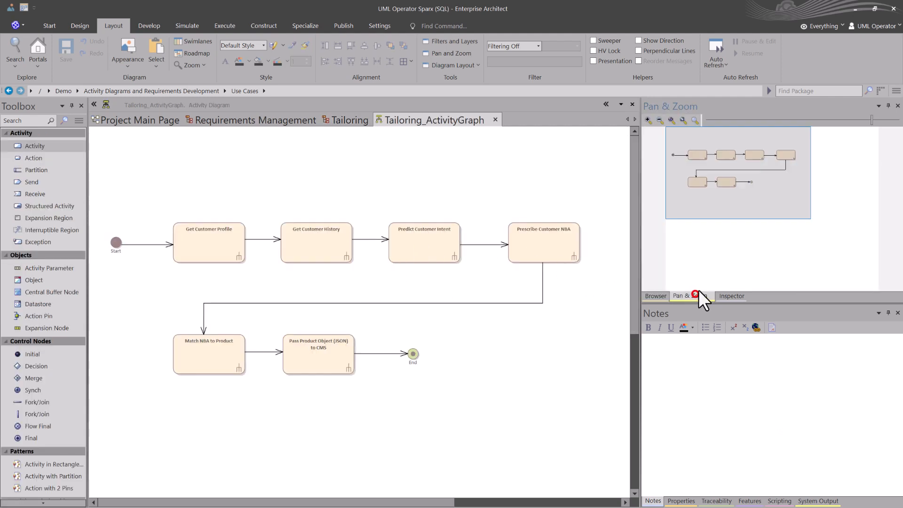
click(670, 121)
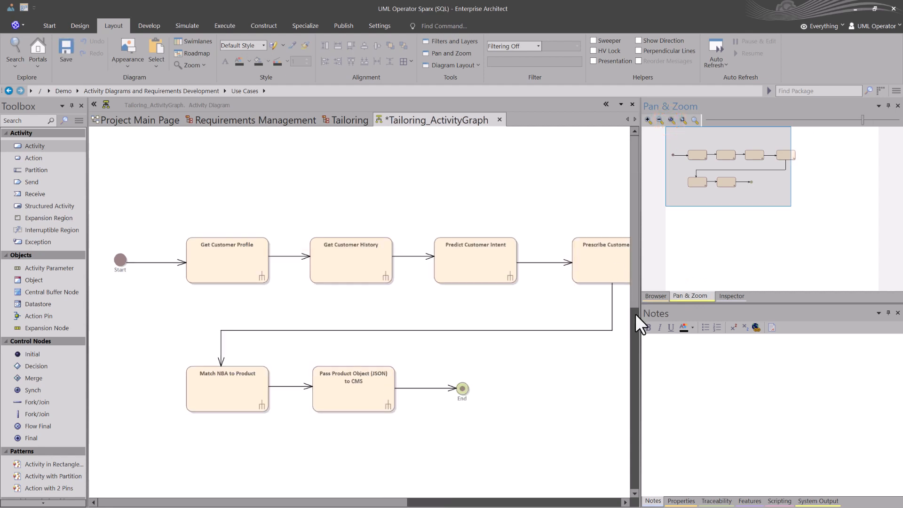
drag(641, 318, 692, 324)
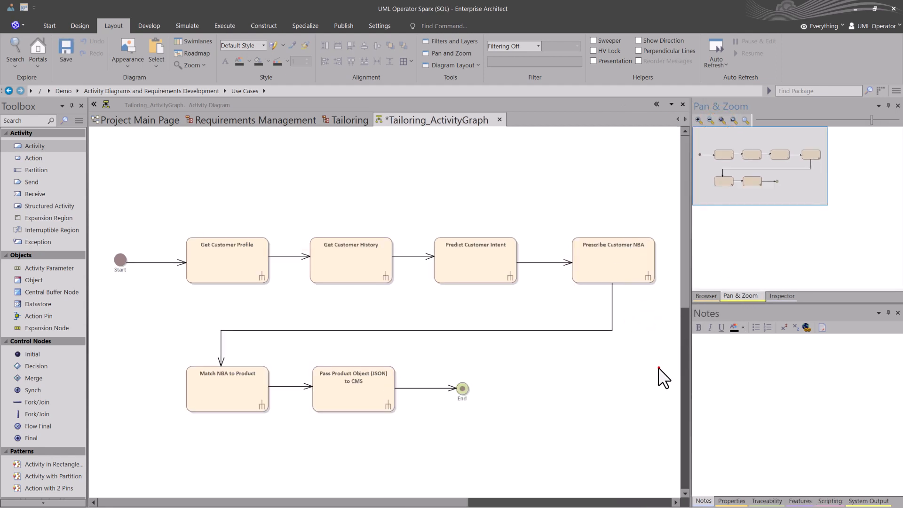
click(659, 368)
Switch the toolbox to the Requirements element set while keeping Tailoring_ActivityGraph an activity diagram.
click(78, 120)
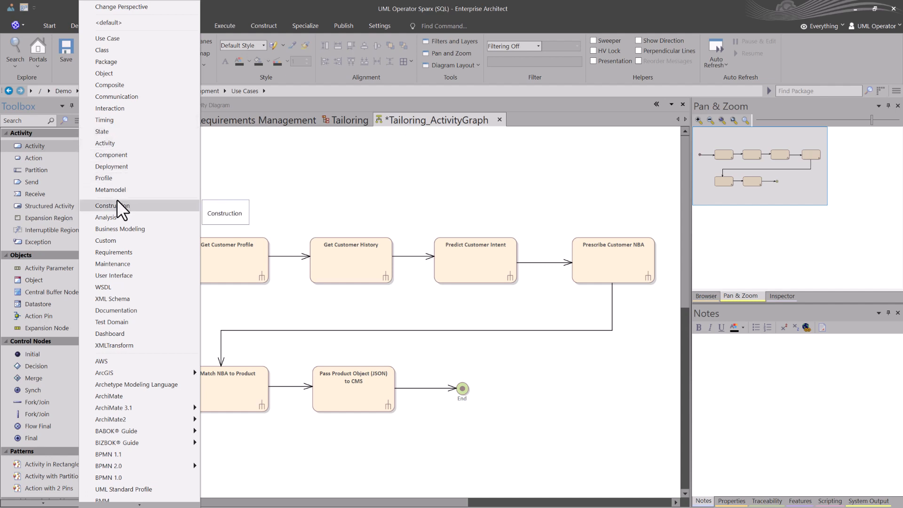
click(175, 205)
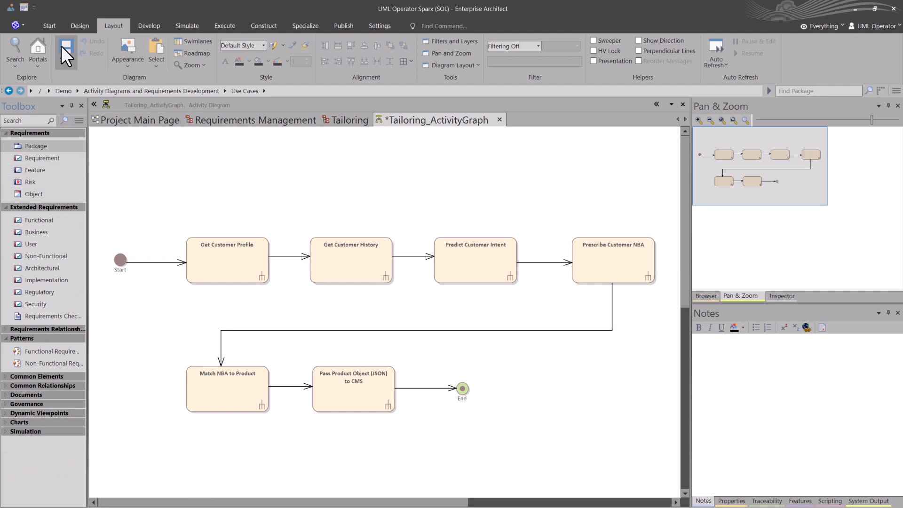
Try the Extended Requirements type for the Tailoring_ActivityGraph diagram and cancel the change.
click(79, 29)
click(414, 63)
click(436, 112)
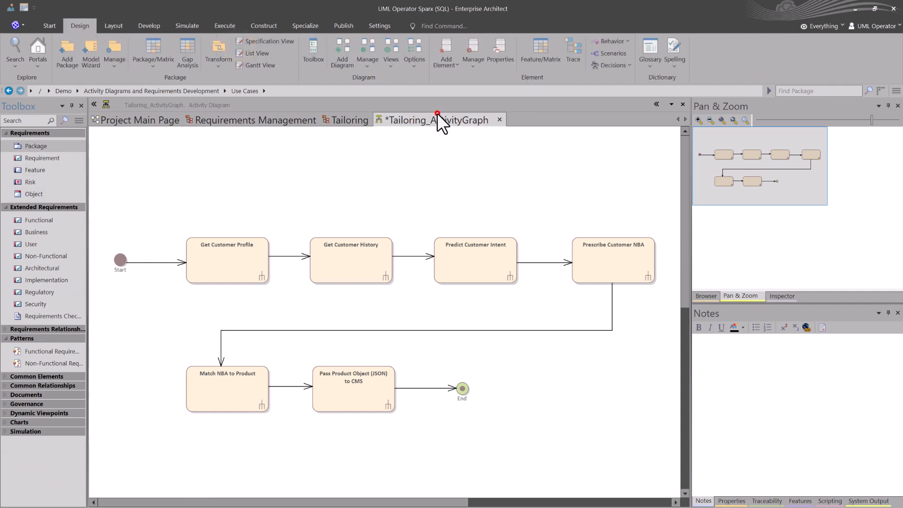
click(295, 281)
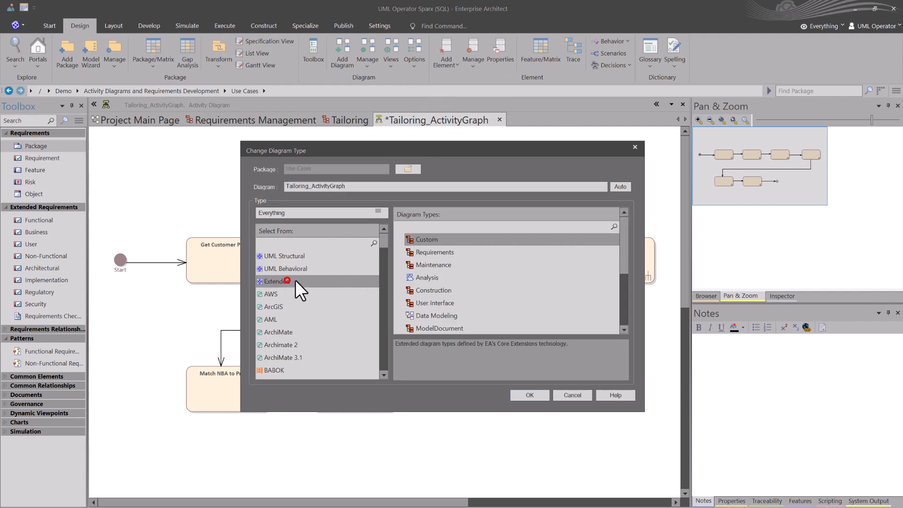
click(430, 253)
click(573, 395)
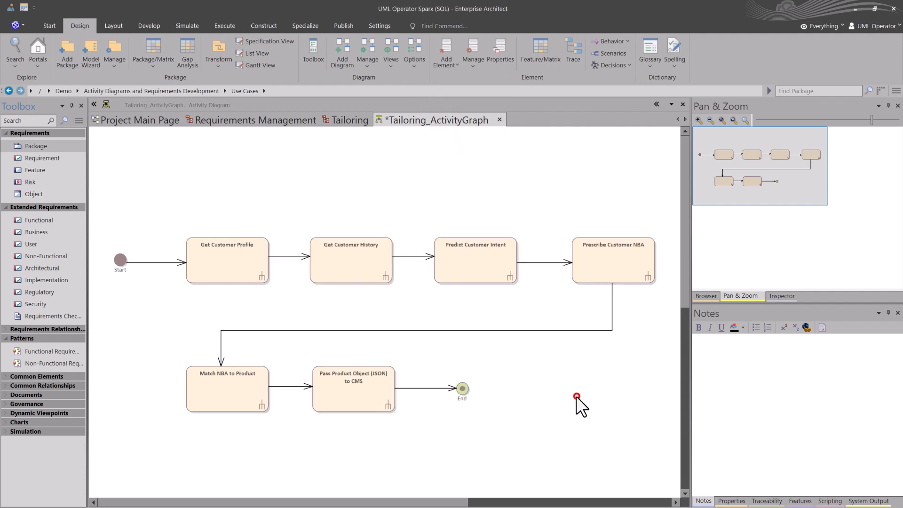
Reselect the Requirements element set for the toolbox on the Tailoring_ActivityGraph diagram.
click(78, 120)
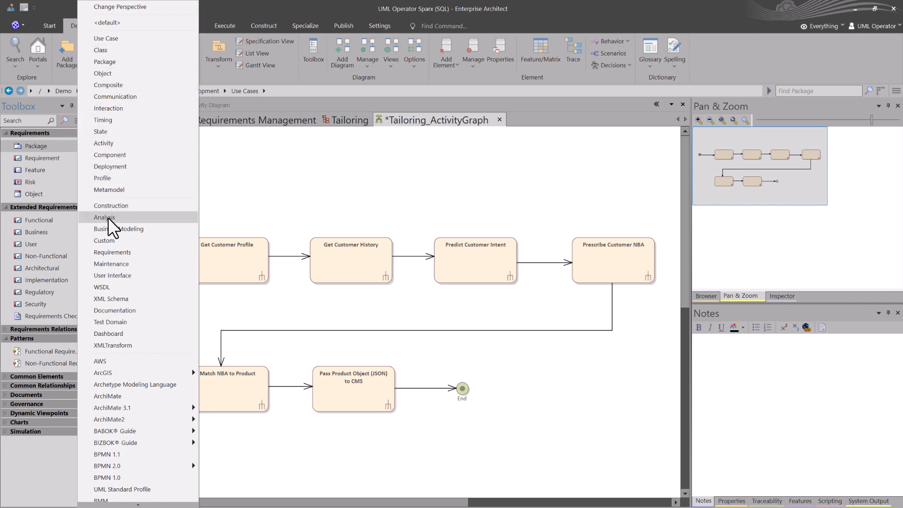
click(134, 253)
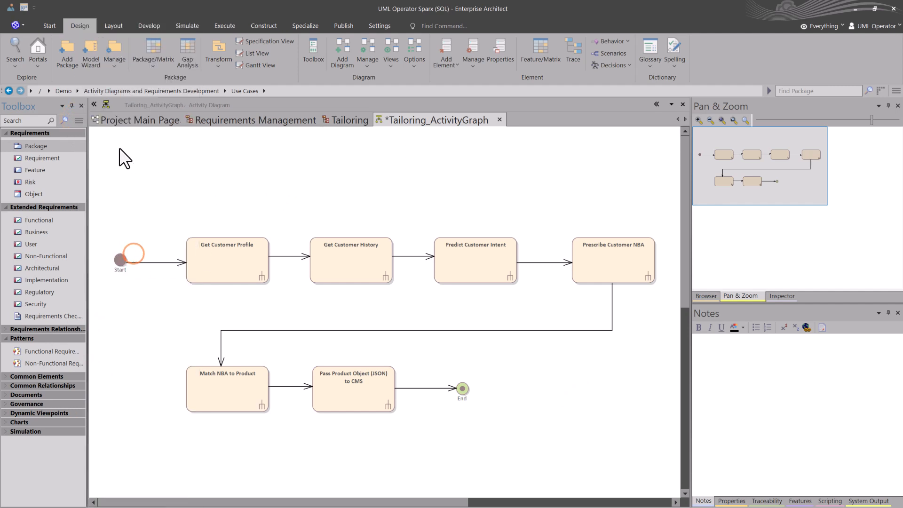
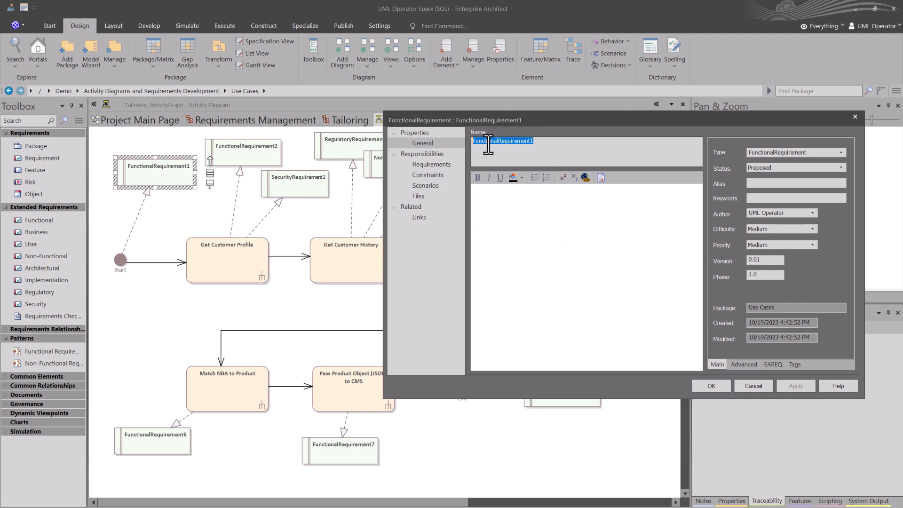
click(498, 199)
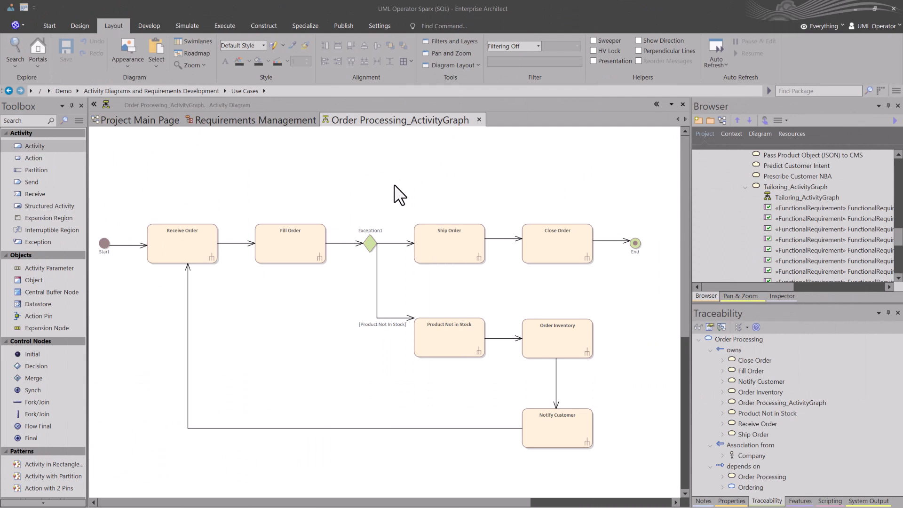
Check the Order Processing requirements diagram linked from the Requirements Management page and close it.
click(373, 124)
click(278, 122)
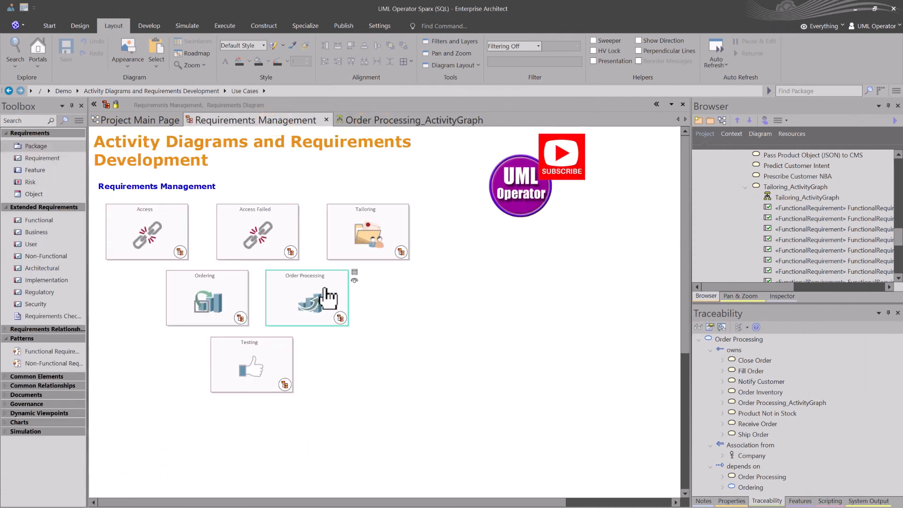
double_click(324, 301)
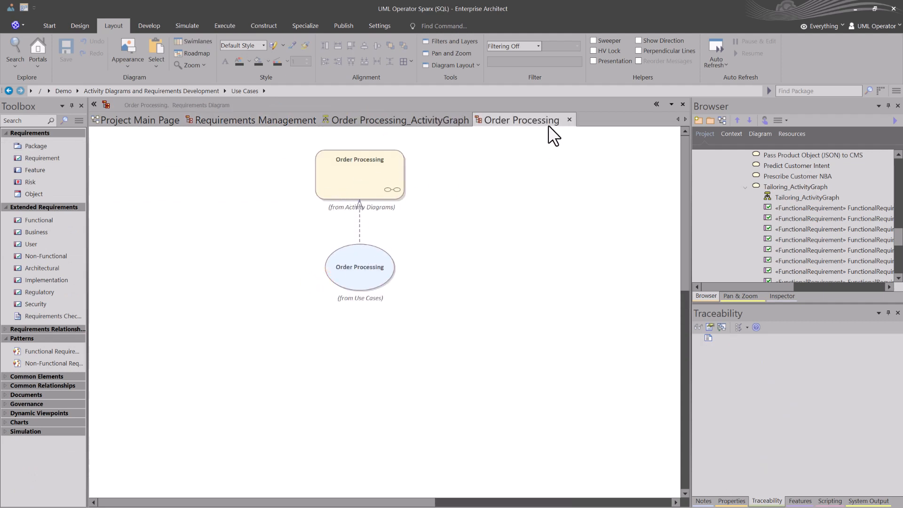
click(569, 120)
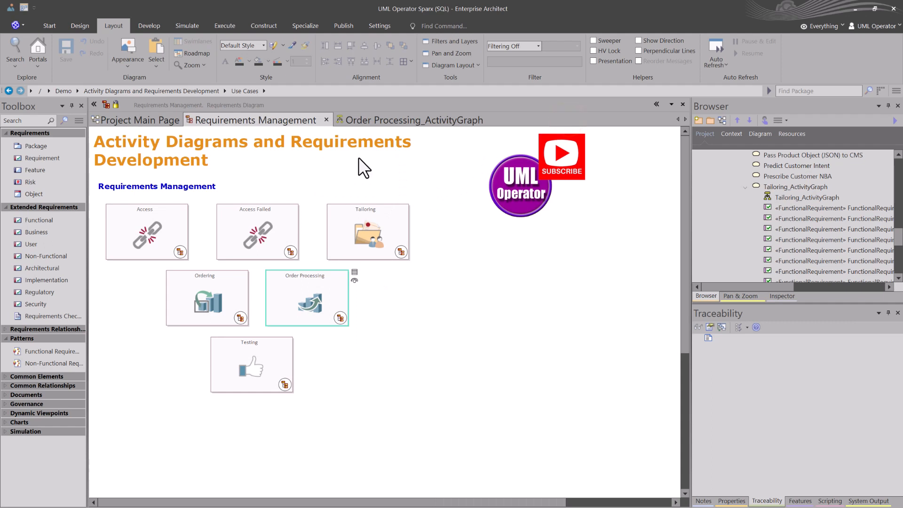
In Order Processing_ActivityGraph, straighten the [Product Not In Stock] connector so it enters the Product Not in Stock activity near its mid-height.
click(372, 120)
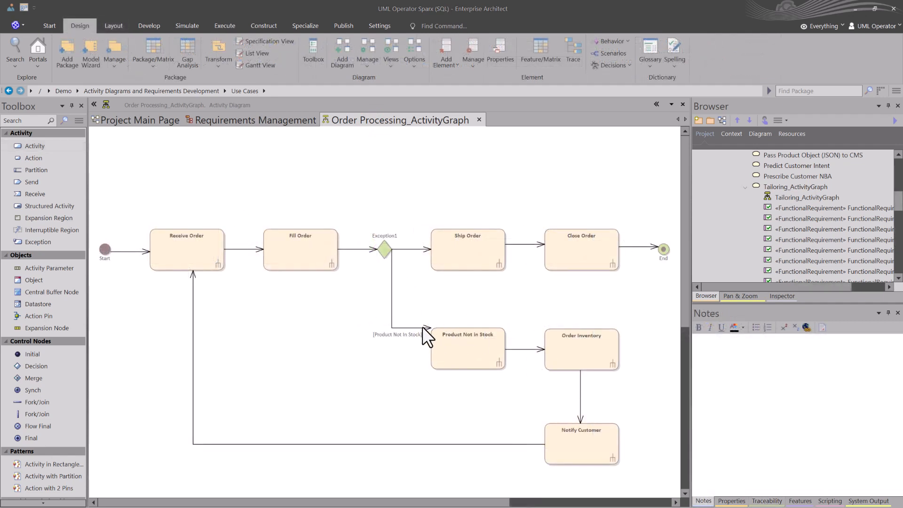
drag(417, 327, 416, 348)
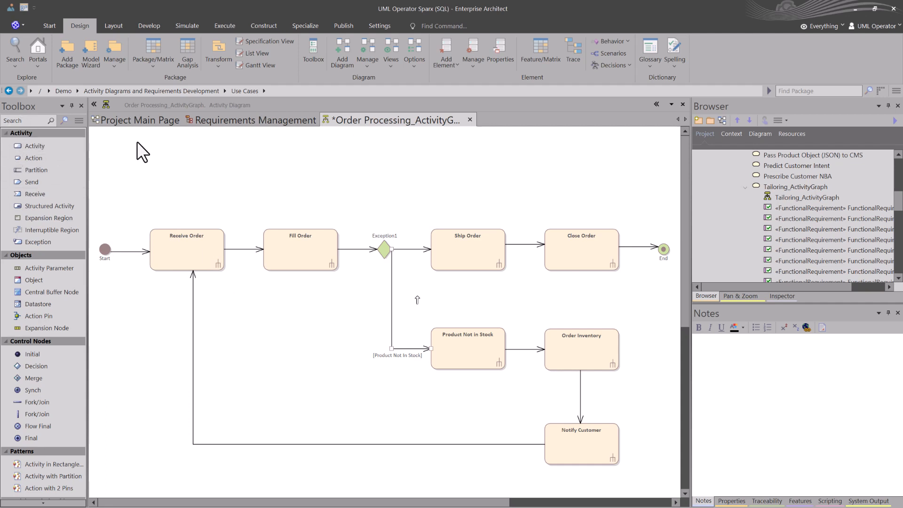
Try the Extended Requirements type for the Order Processing_ActivityGraph diagram, cancel the change and clear the connector selection.
click(72, 26)
click(413, 68)
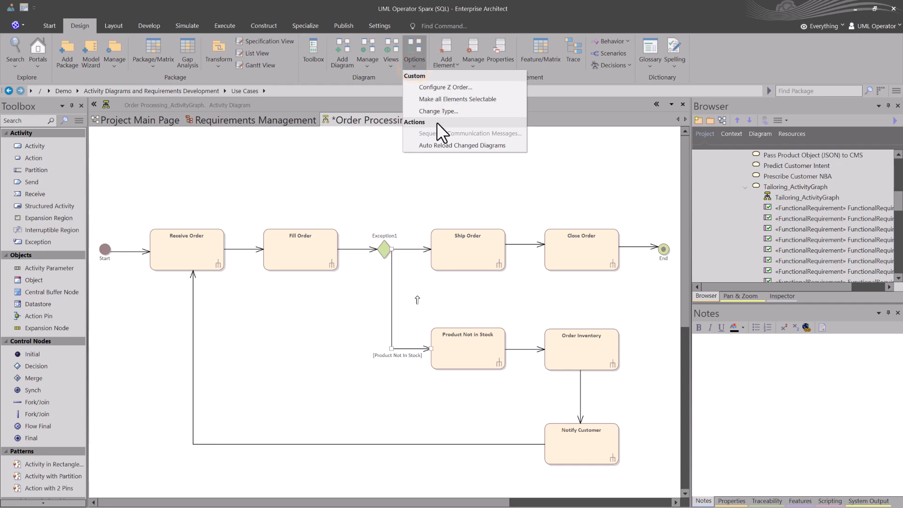
click(441, 110)
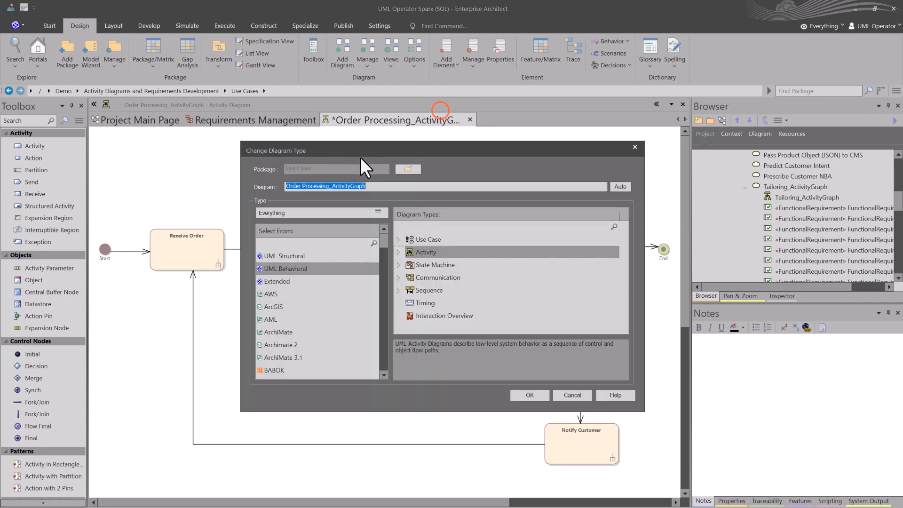
click(281, 281)
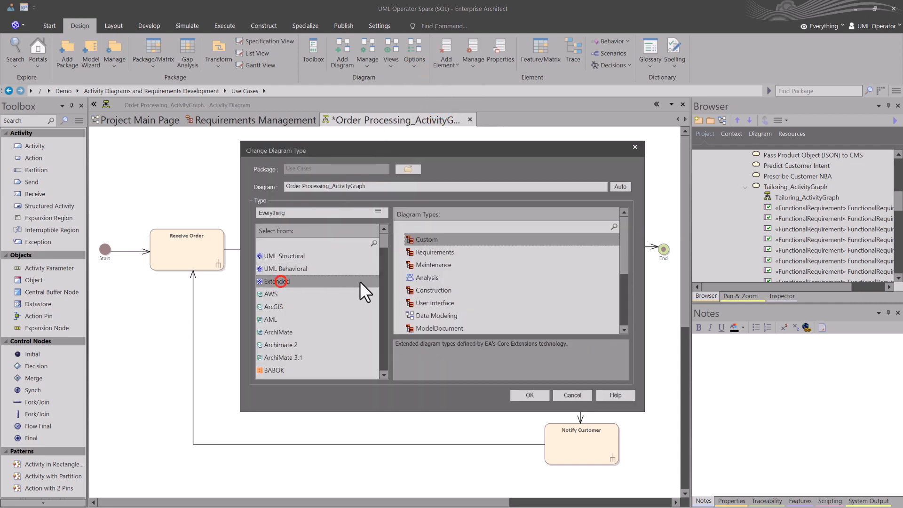
click(434, 252)
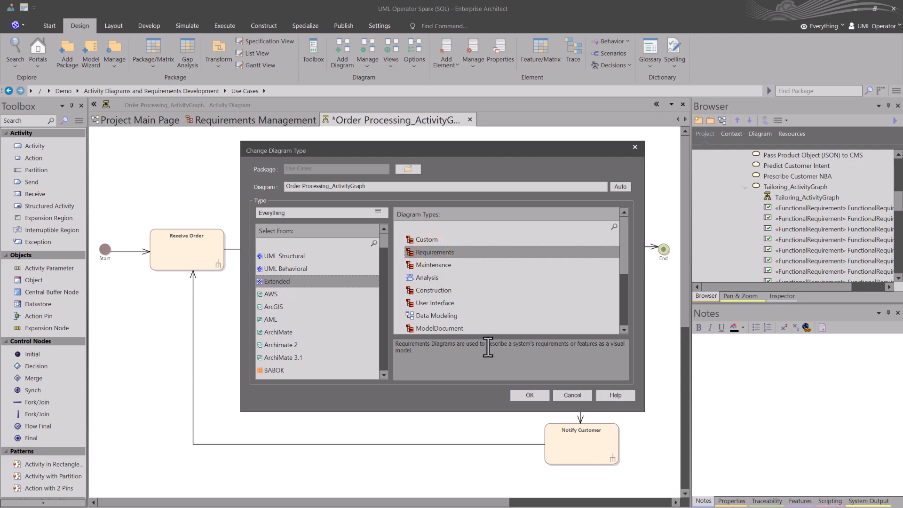
click(574, 395)
click(316, 197)
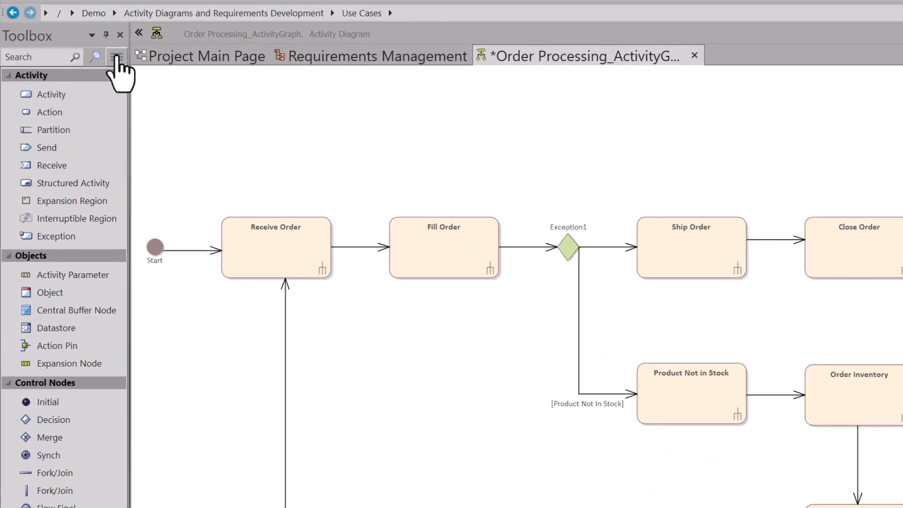
Switch the toolbox to the Requirements element set for the Order Processing_ActivityGraph diagram.
click(117, 58)
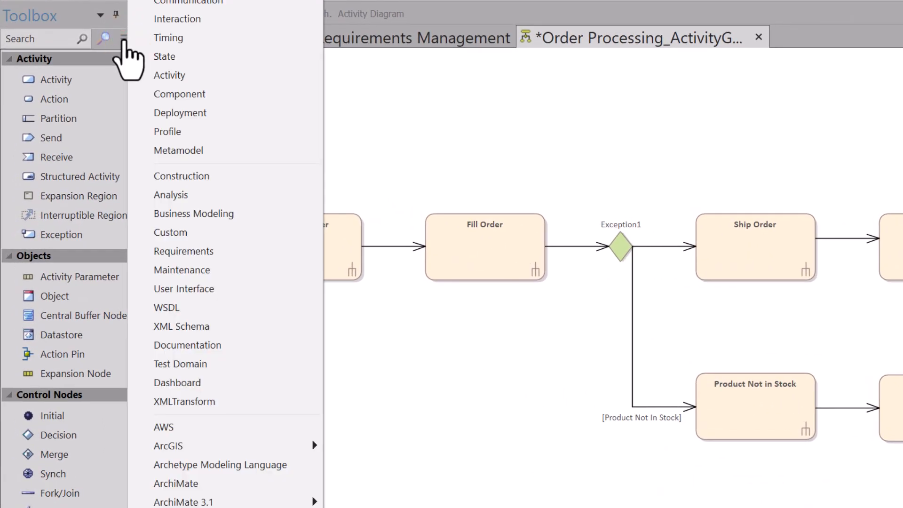
click(209, 251)
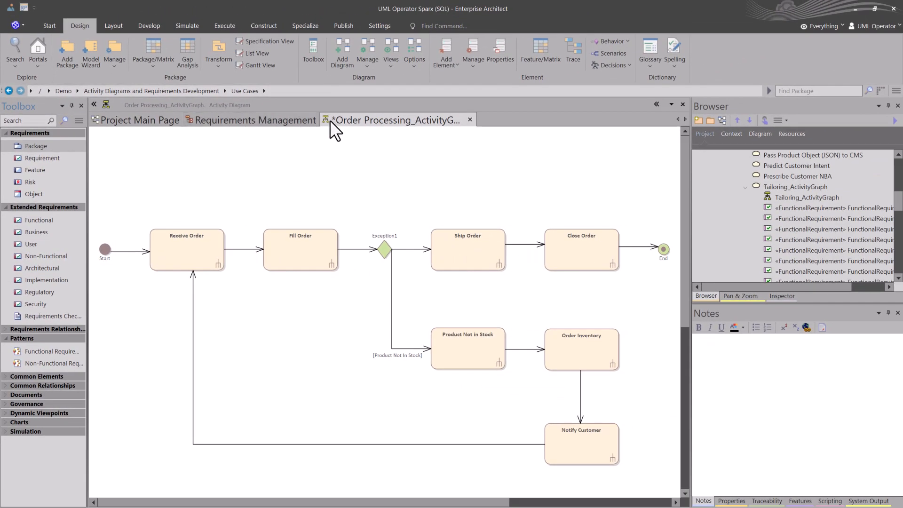
Open the project's Auto Names and Counters settings and choose Requirement as the element type.
click(374, 24)
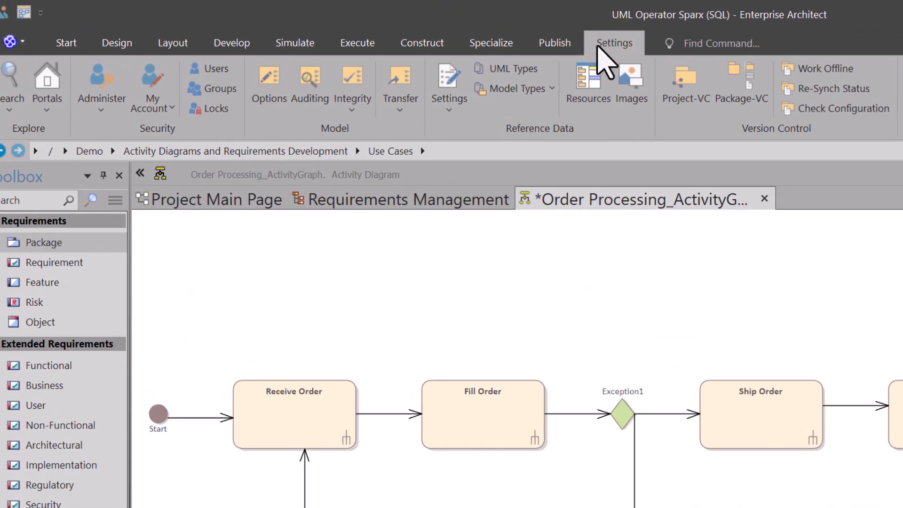
click(454, 110)
click(458, 110)
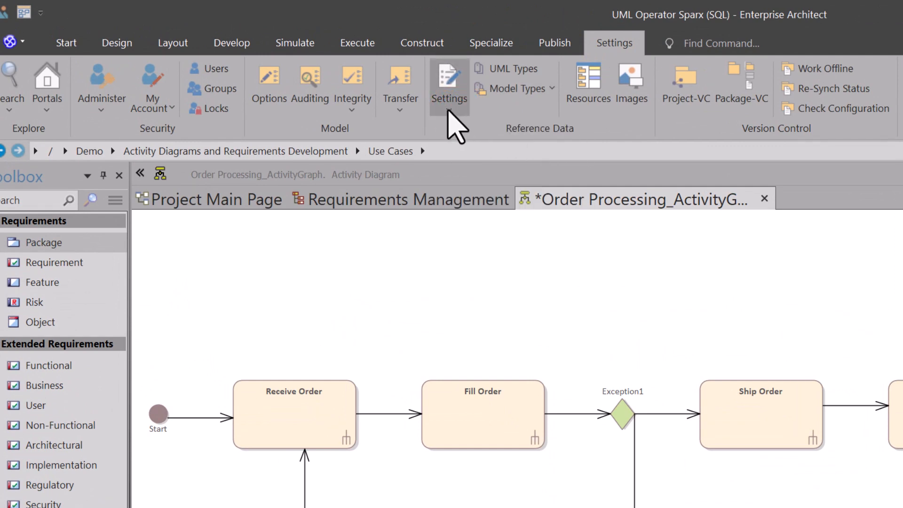
click(448, 112)
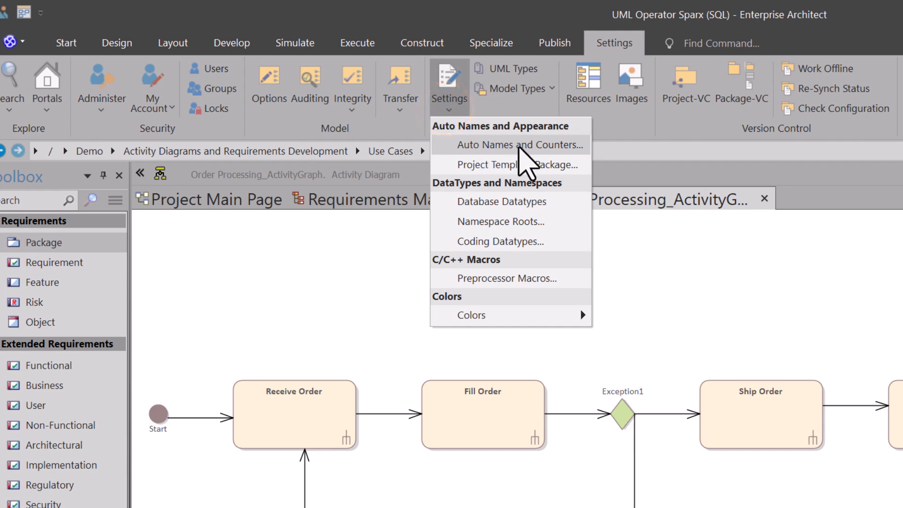
click(507, 146)
click(669, 263)
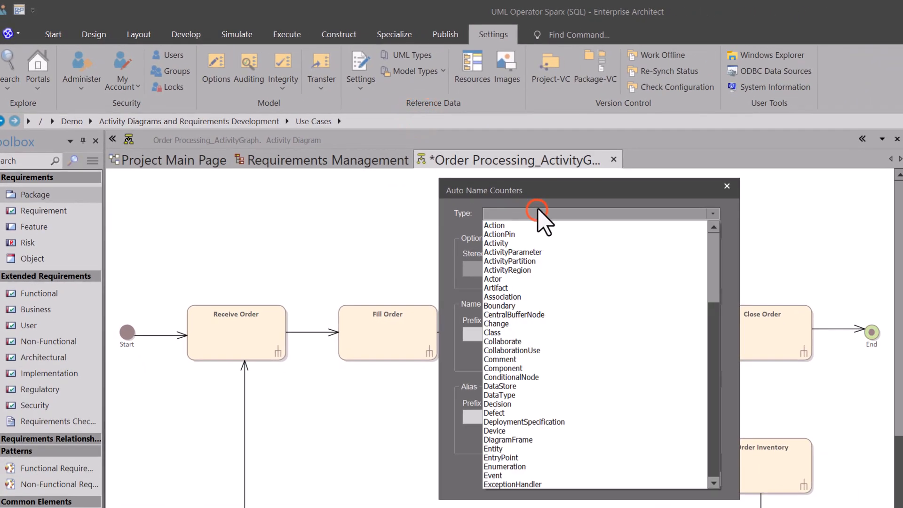
key(e)
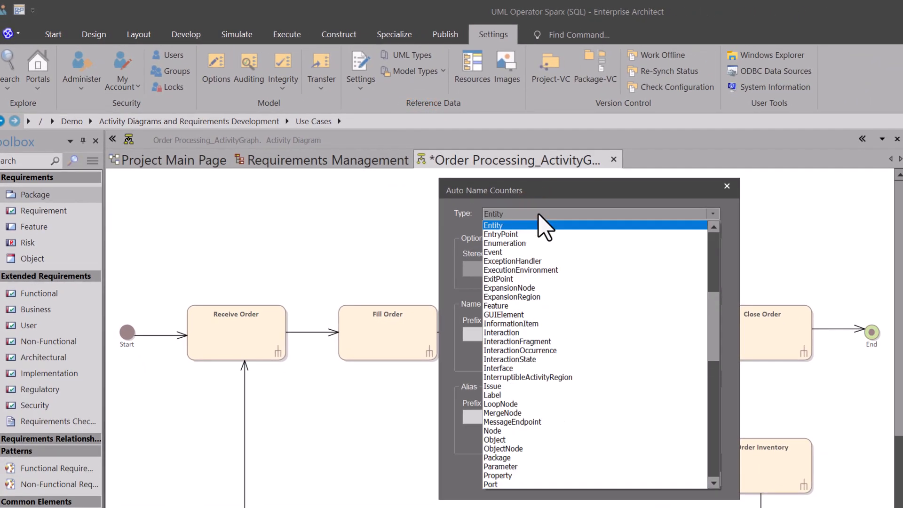
key(r)
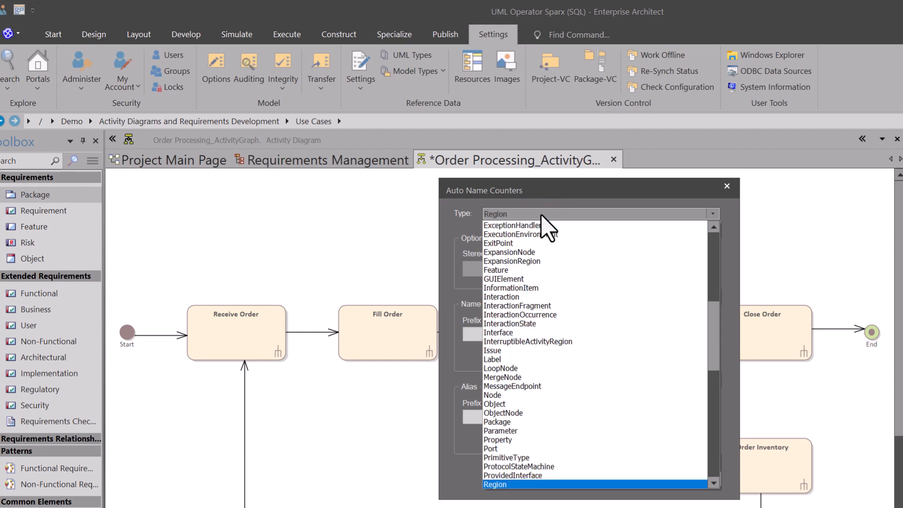
scroll(560, 423, down, 4)
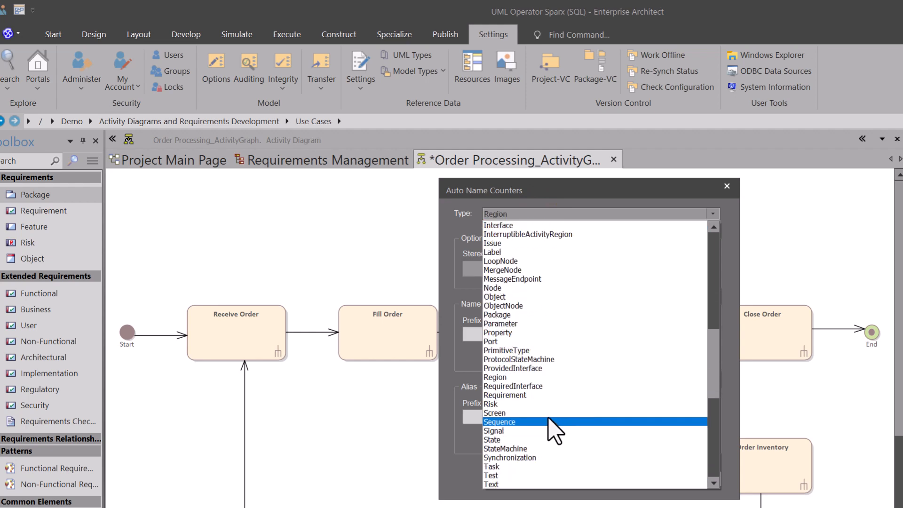
click(529, 395)
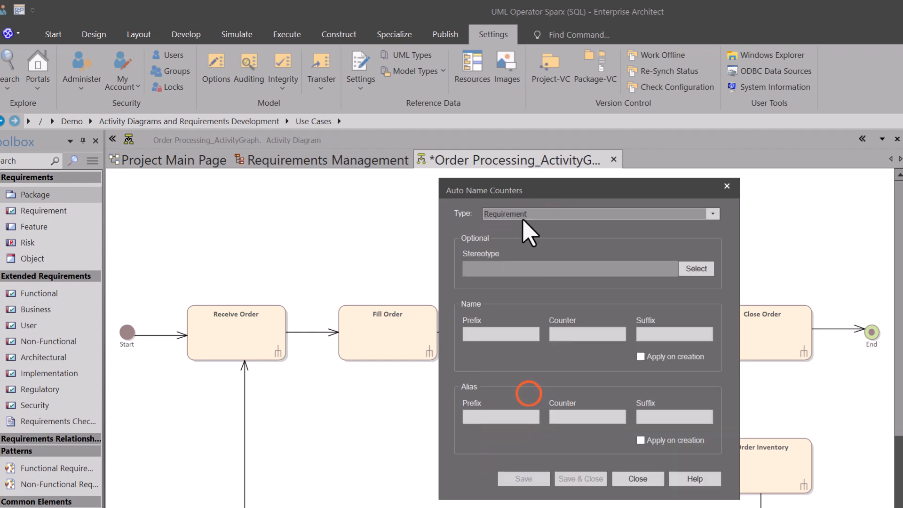
Set the Requirement auto-name prefix to "REQ 05." and counter to 001 with an empty suffix, enable Apply on creation for names, and save.
click(483, 333)
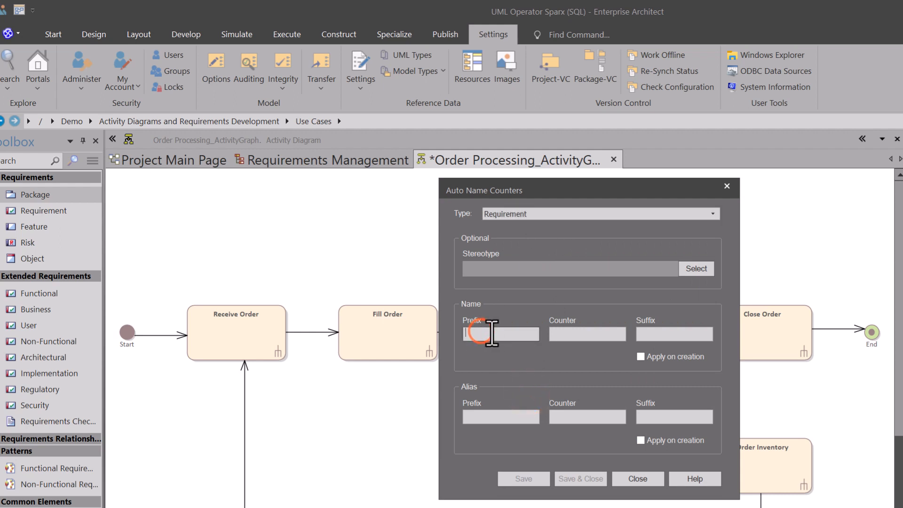
text(REQ 05)
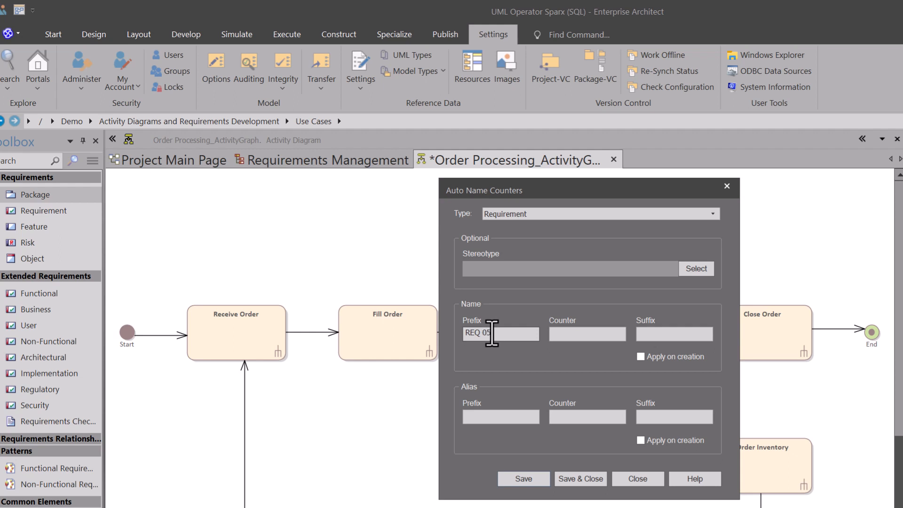
text(.)
click(576, 338)
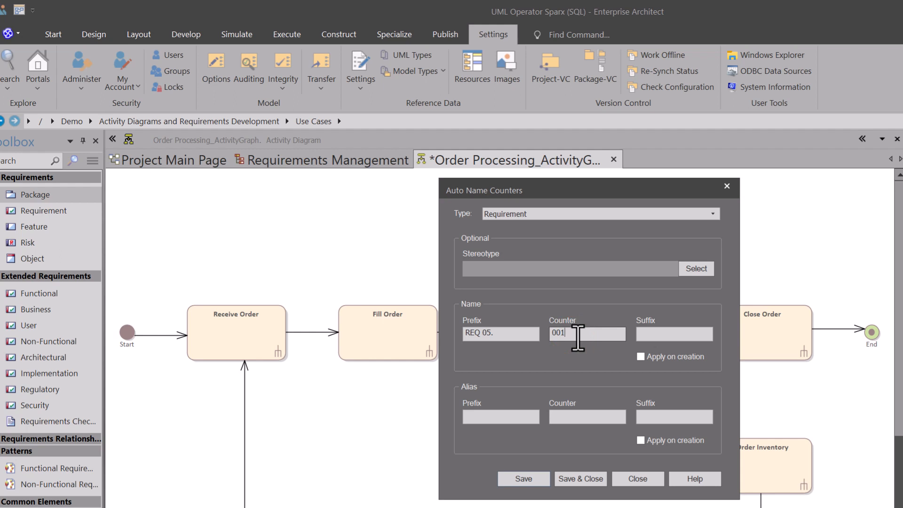
click(659, 334)
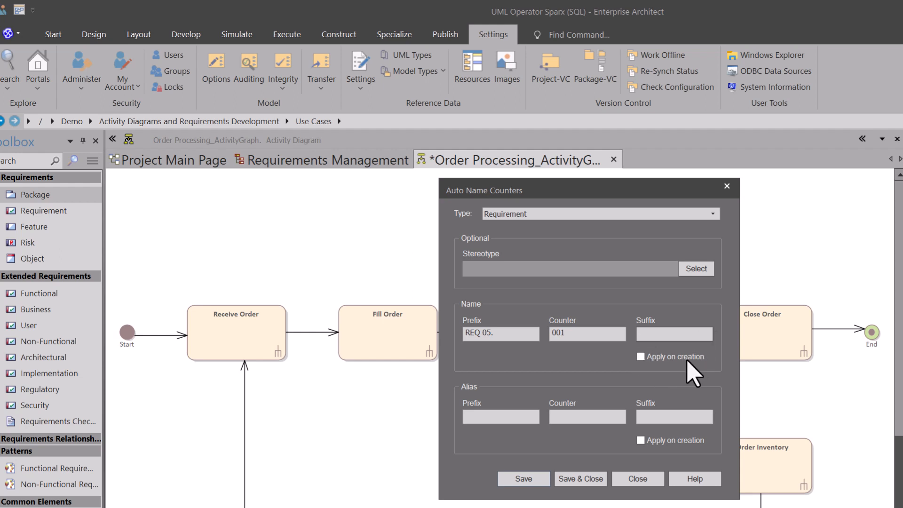
click(642, 356)
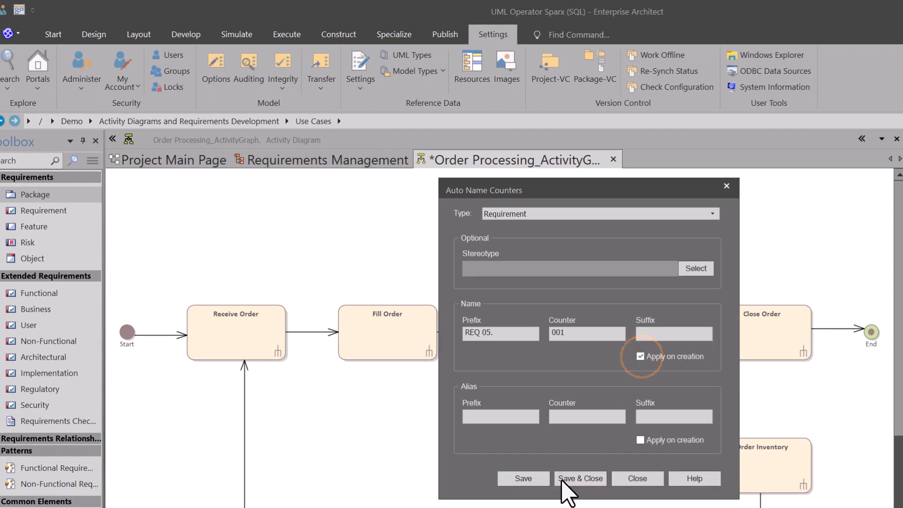
click(573, 478)
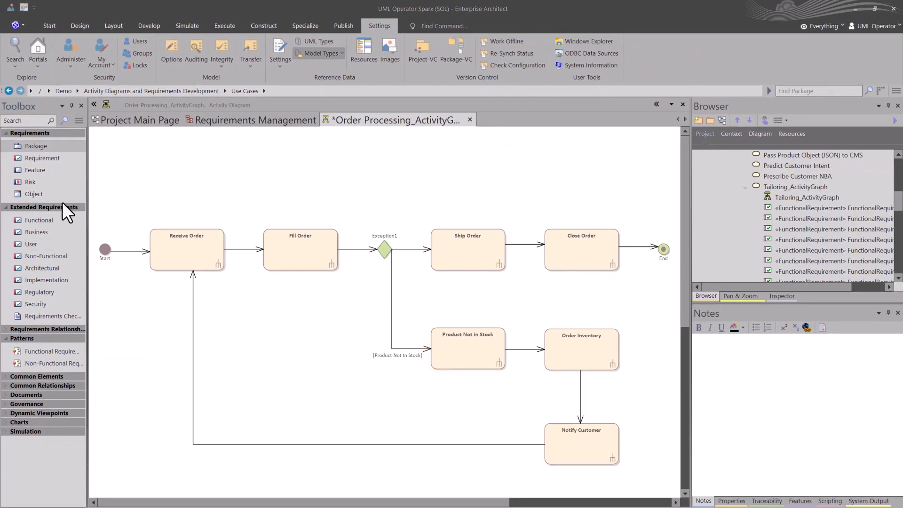
Place a Functional requirement above the Start node and link Start to it with a Realization.
click(44, 221)
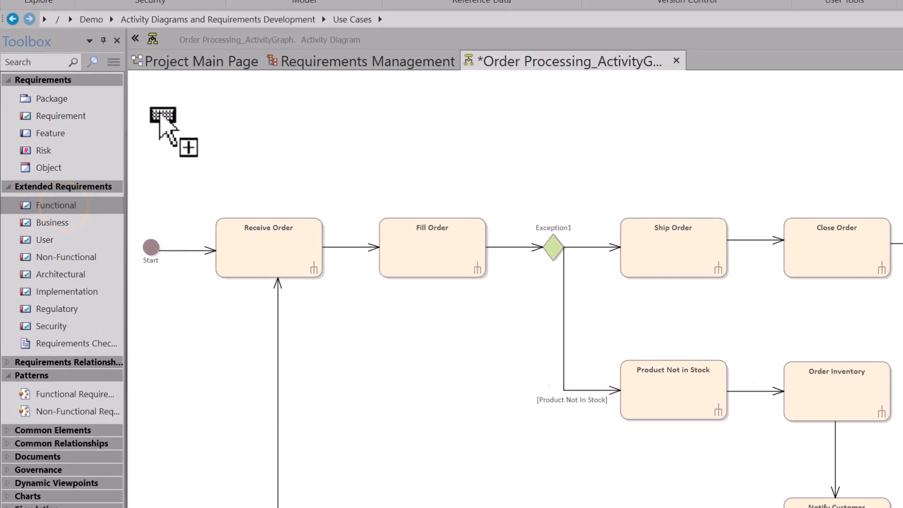
click(100, 156)
click(237, 151)
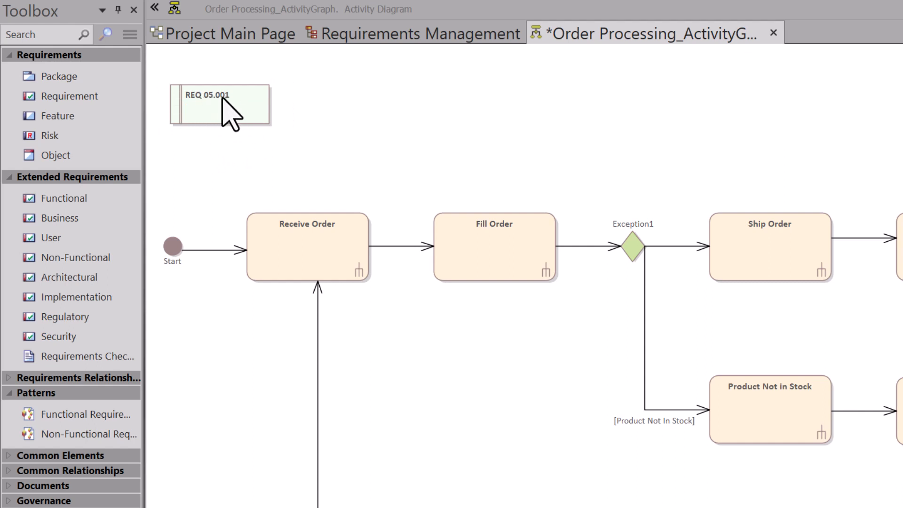
click(175, 244)
drag(206, 233, 209, 121)
click(174, 248)
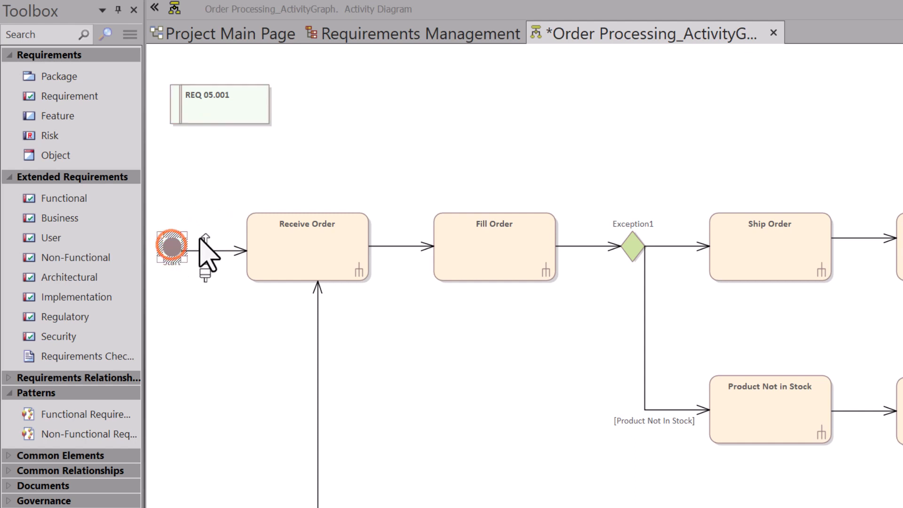
drag(206, 233, 204, 95)
click(254, 161)
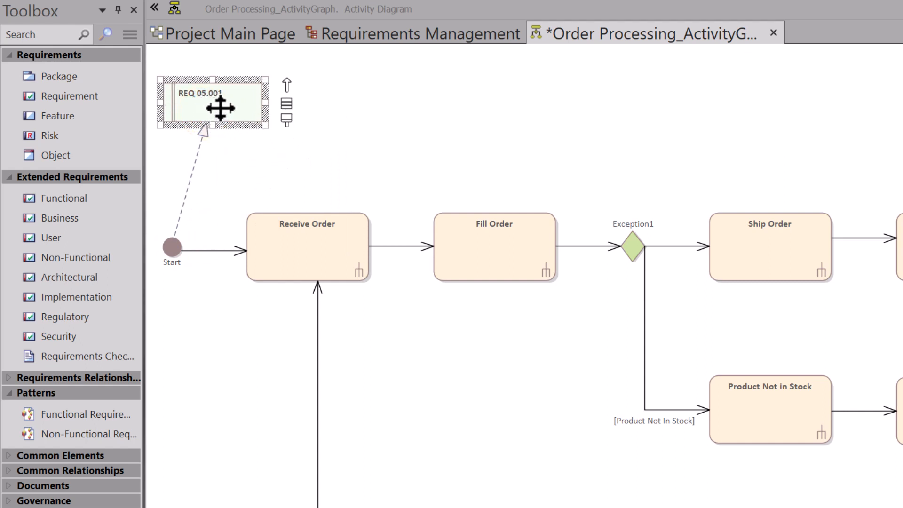
Open the properties of the requirement linked to Start, inspect its Name field and close the dialog.
click(234, 96)
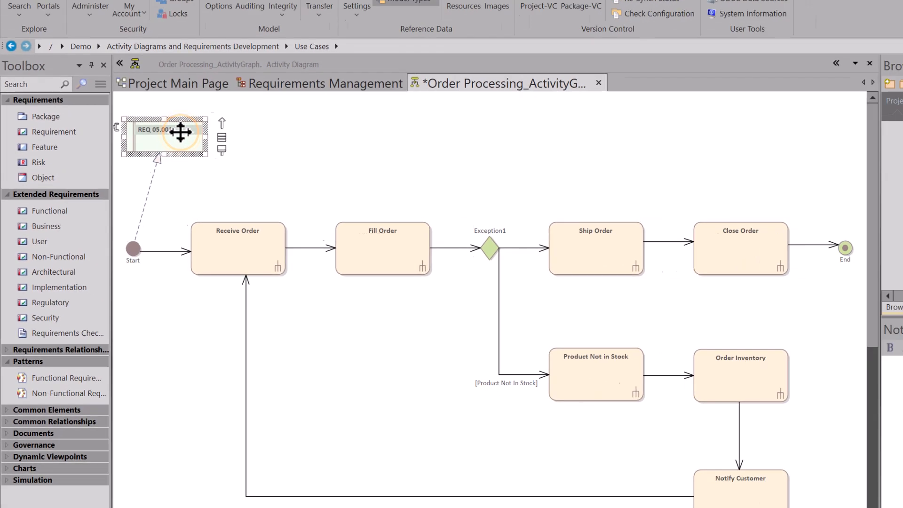
double_click(233, 96)
click(544, 136)
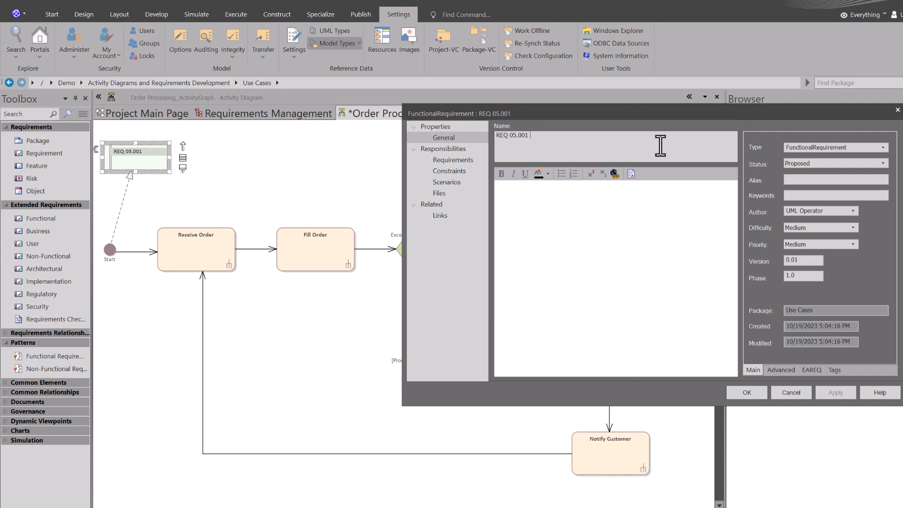
click(756, 394)
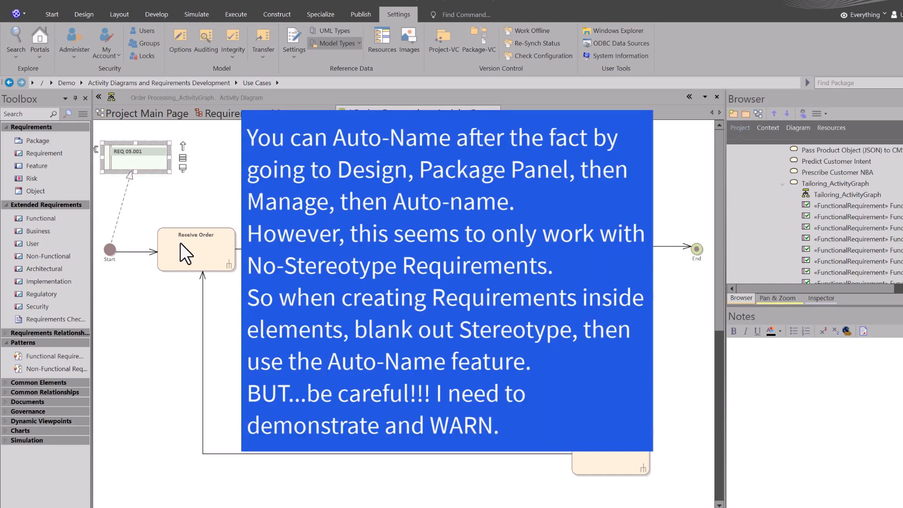
View the internal Requirements page in the Receive Order action's properties and cancel without adding a requirement.
click(180, 244)
double_click(181, 243)
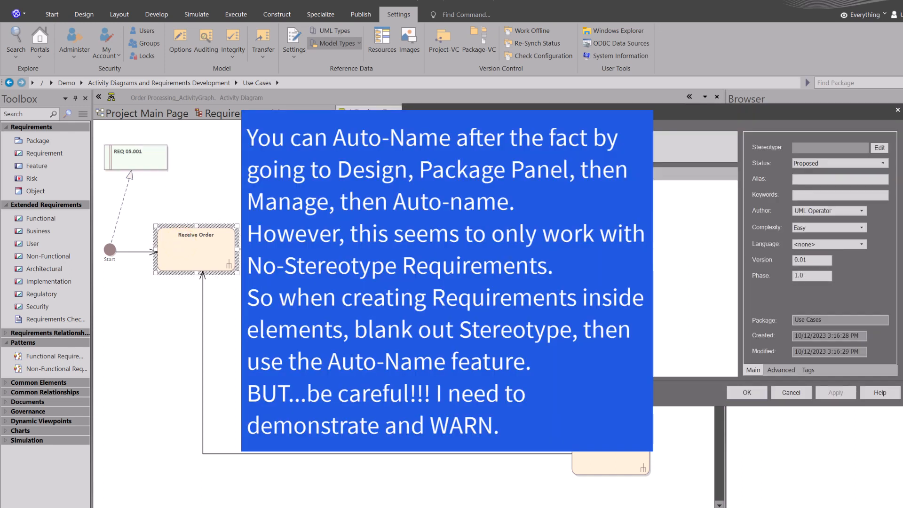
click(436, 160)
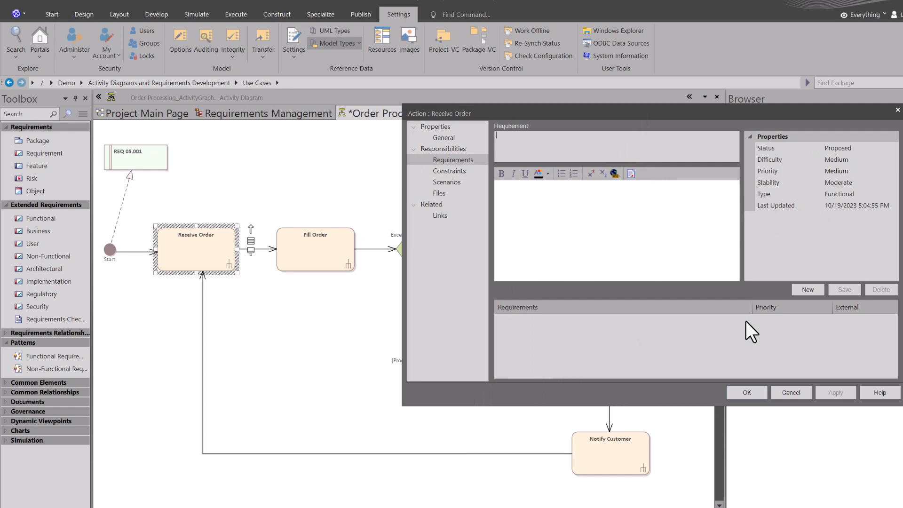
click(791, 393)
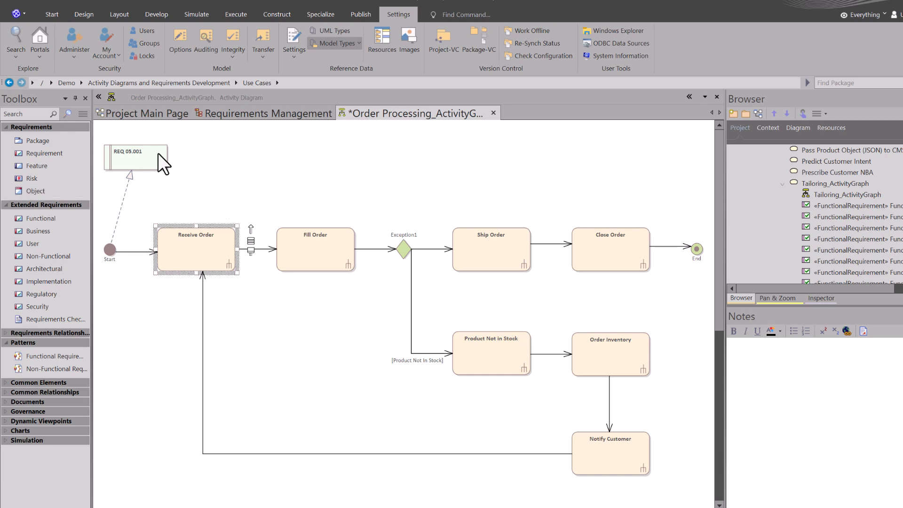
Nudge the Start requirement aside, add a Functional requirement above Receive Order and link that activity to it with a Realization.
drag(134, 160, 126, 150)
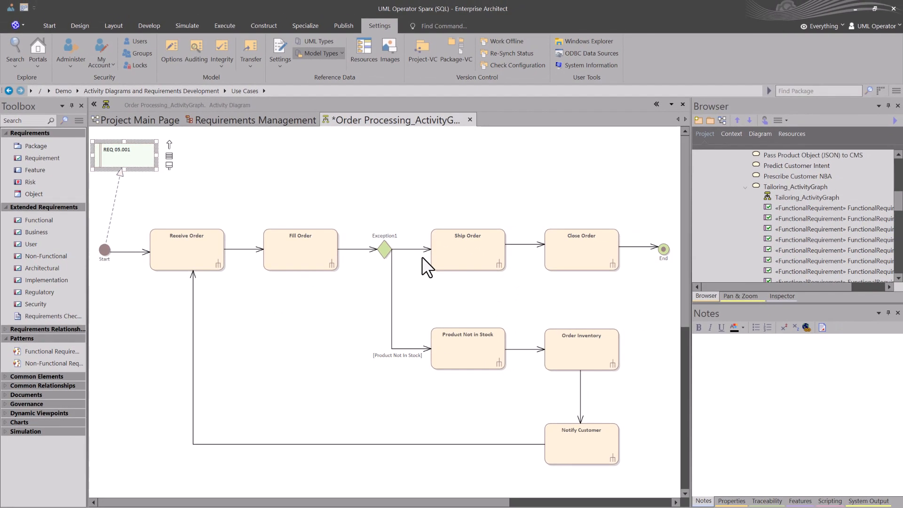
drag(64, 220, 205, 172)
click(190, 242)
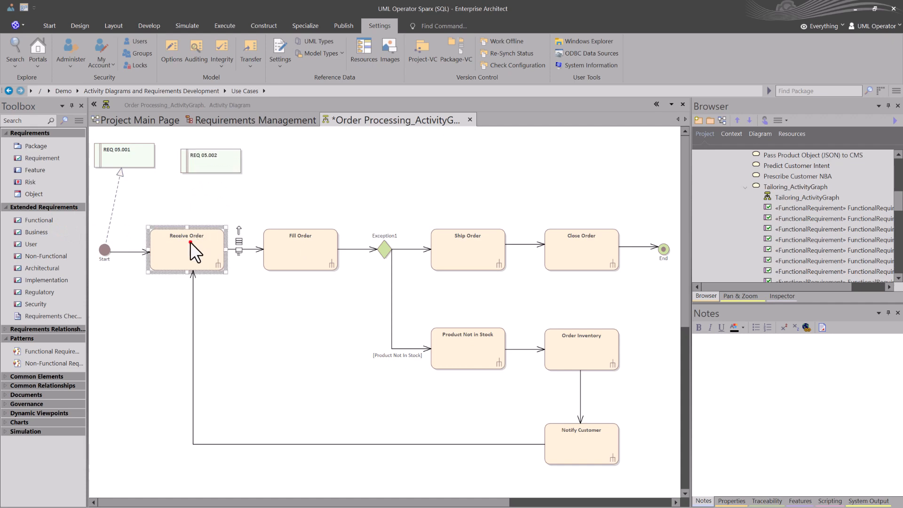
drag(238, 229, 206, 155)
click(236, 188)
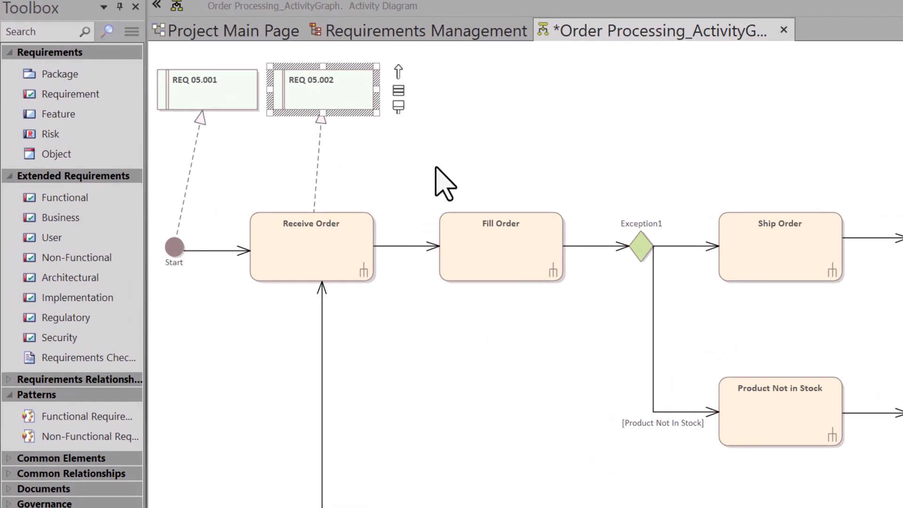
Add another Functional requirement, position it above Fill Order and link Fill Order to it with a Realization.
click(414, 149)
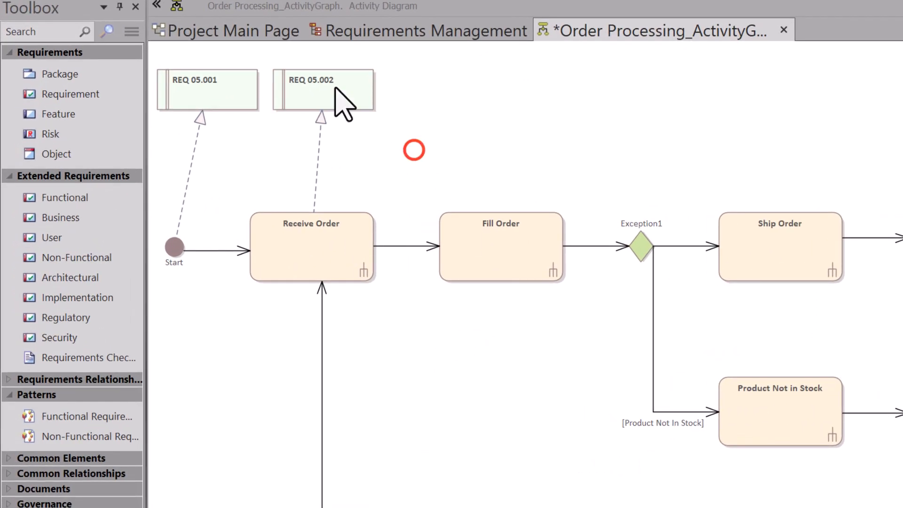
click(375, 132)
drag(418, 155, 405, 146)
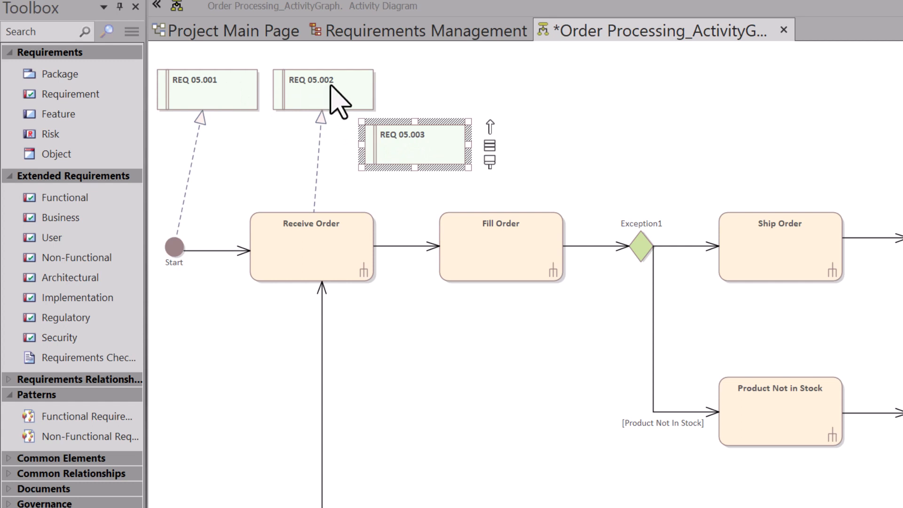
drag(418, 142, 482, 88)
click(504, 219)
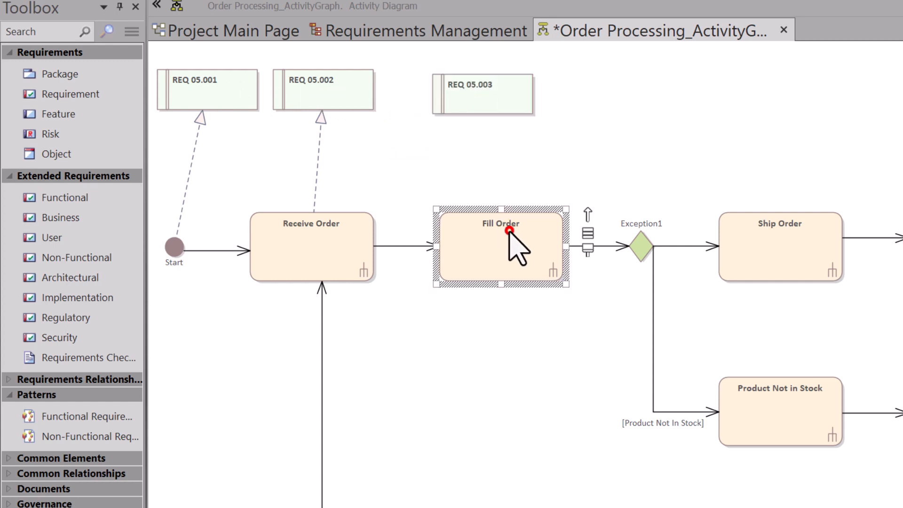
drag(589, 212, 477, 96)
click(528, 147)
Add a Functional requirement above the Exception1 decision and link the decision to it with a Realization.
click(607, 89)
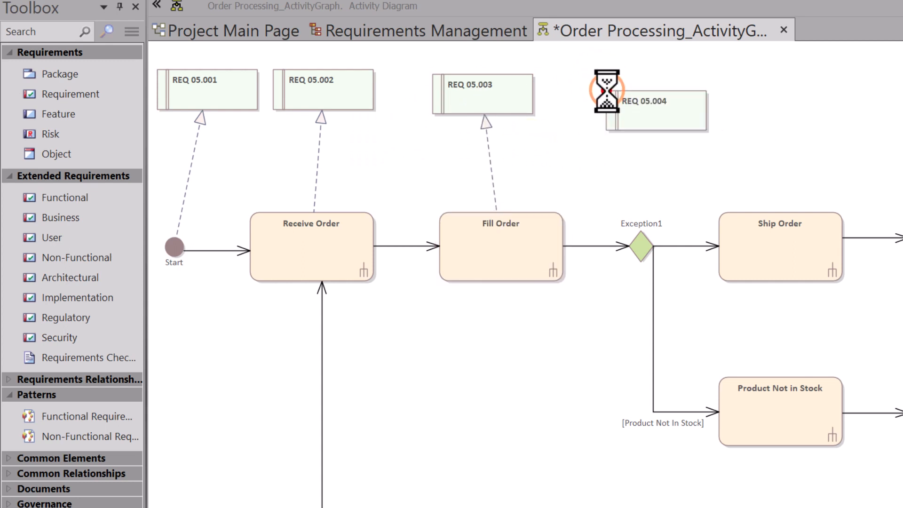
click(647, 240)
drag(678, 232, 654, 125)
click(695, 169)
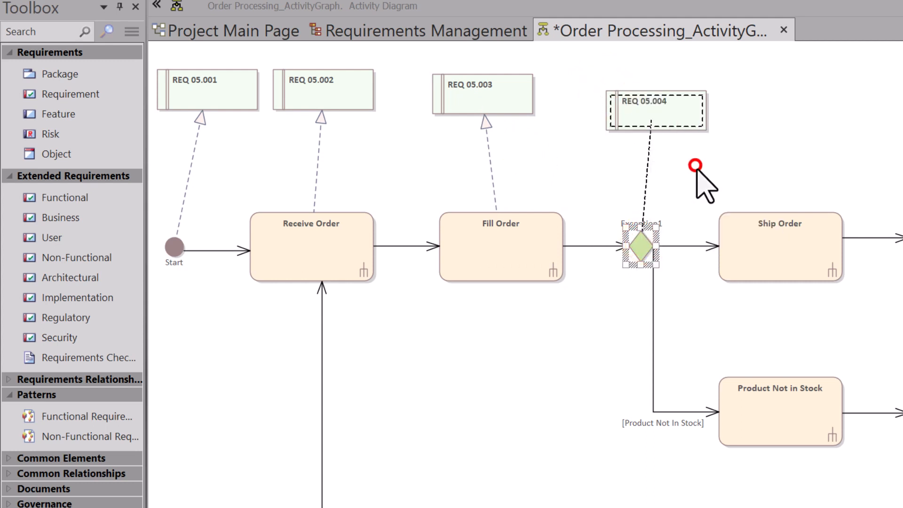
Move the Exception1 label to the decision's upper left and shift the decision's requirement left and slightly up.
drag(633, 224, 614, 225)
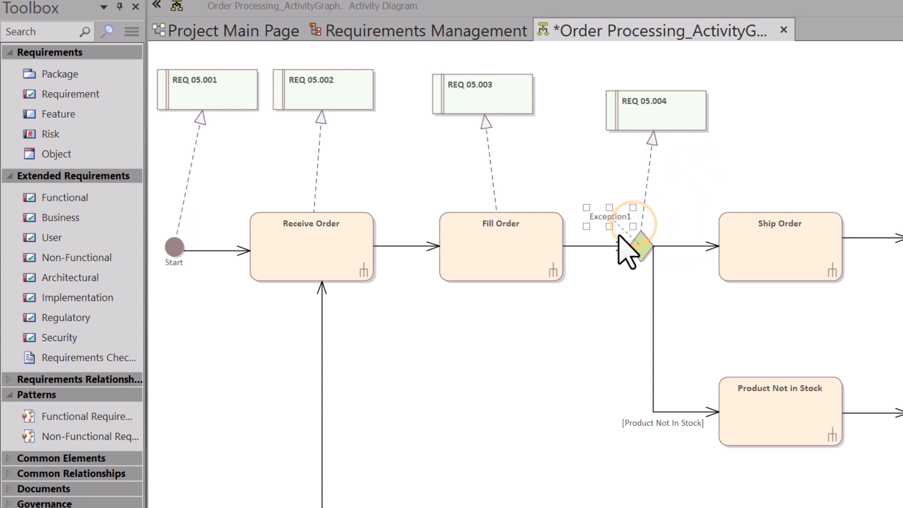
click(641, 252)
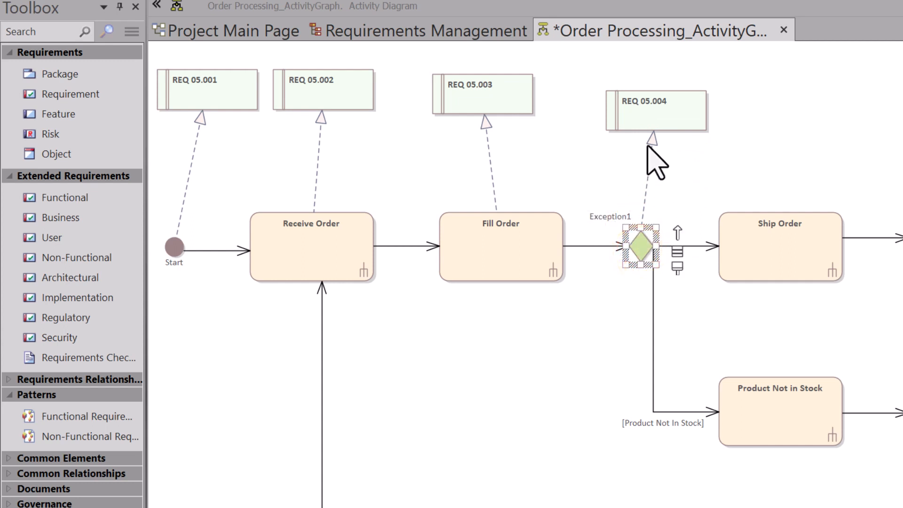
click(649, 115)
click(651, 147)
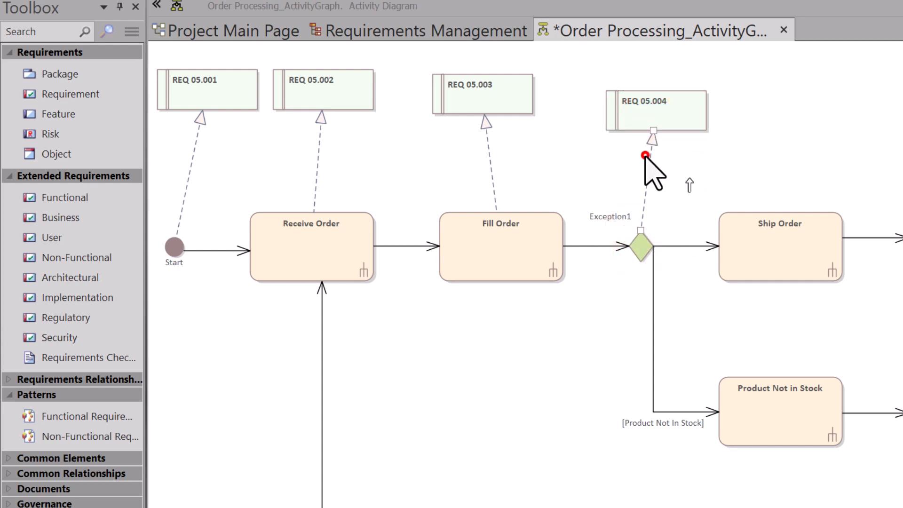
drag(648, 118, 607, 90)
Add a Functional requirement above Ship Order and link Ship Order to it with a Realization.
click(94, 198)
click(720, 70)
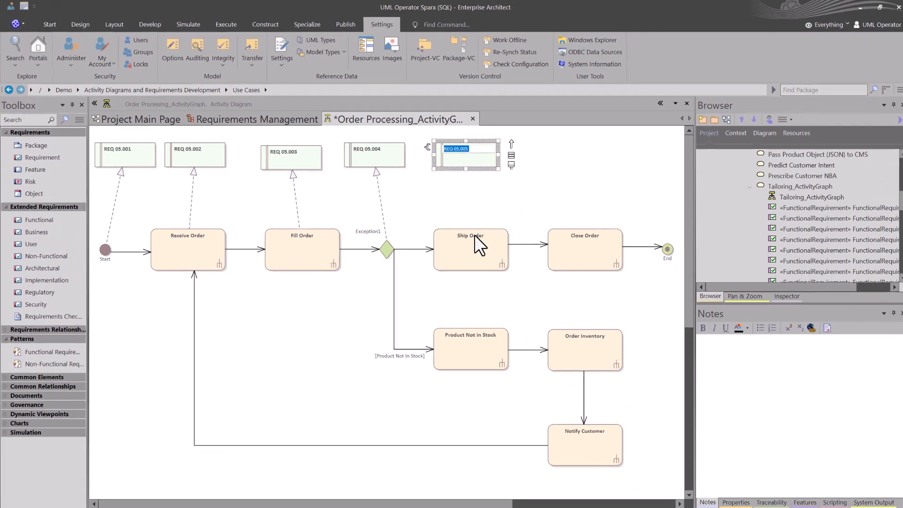
click(677, 236)
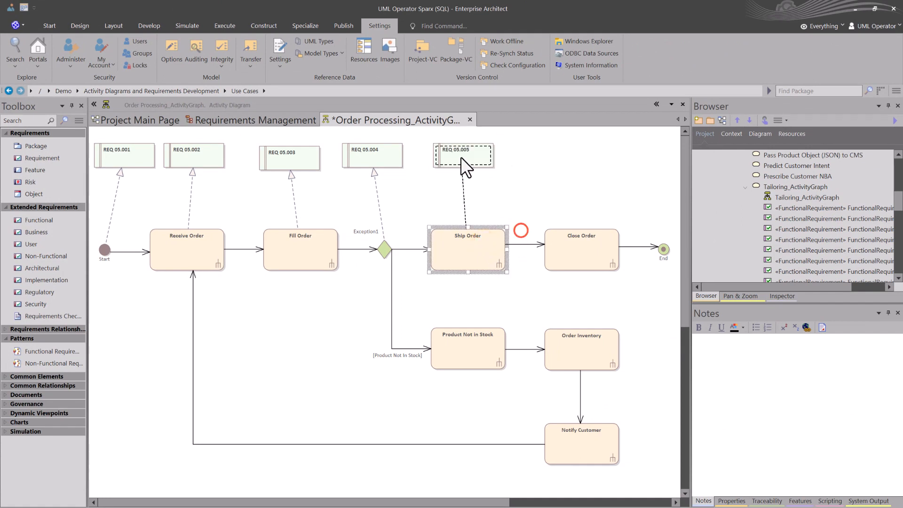
drag(461, 158, 461, 159)
click(483, 186)
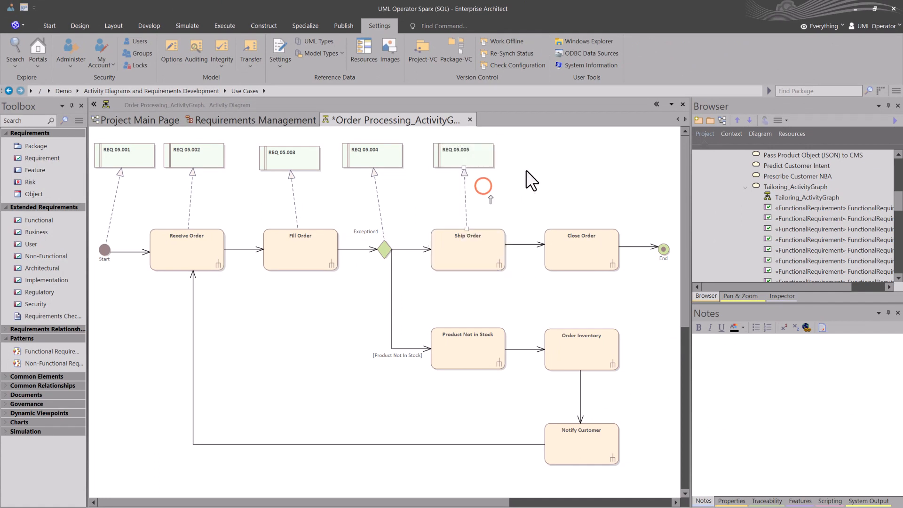
Add a Functional requirement above Close Order, adjust its position and link Close Order to it with a Realization.
ctrl+click(547, 155)
drag(568, 168, 570, 161)
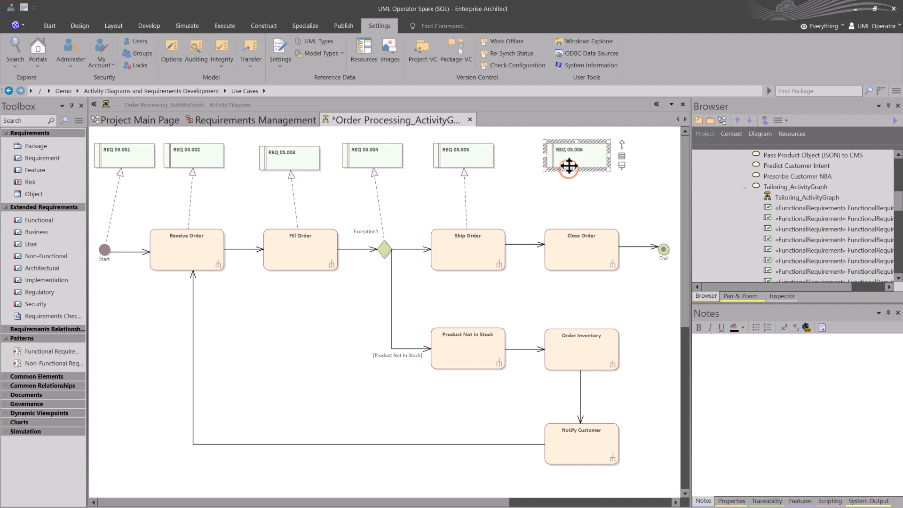
click(602, 238)
drag(622, 234, 596, 168)
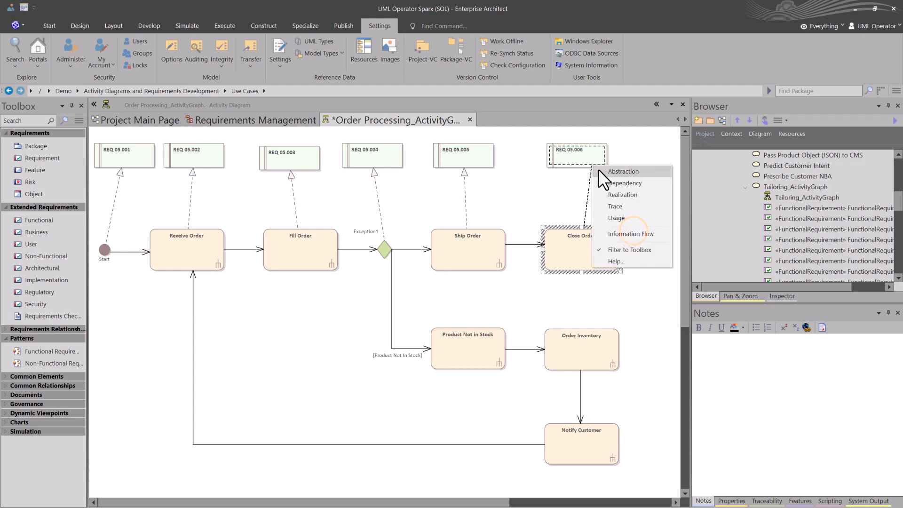
click(610, 194)
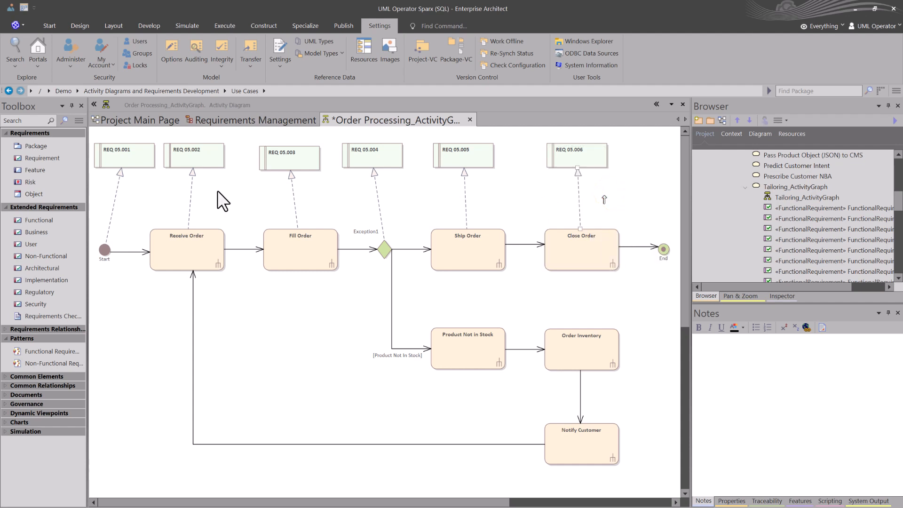
click(609, 186)
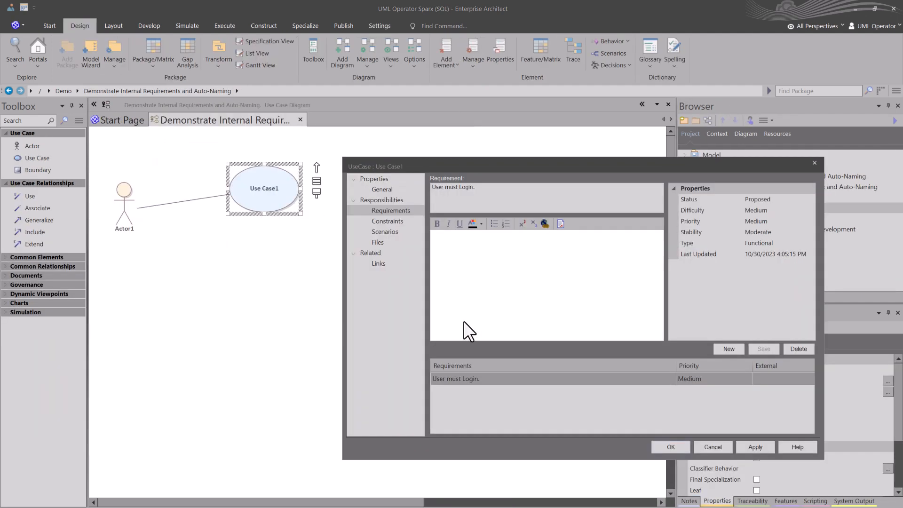
click(464, 244)
click(460, 194)
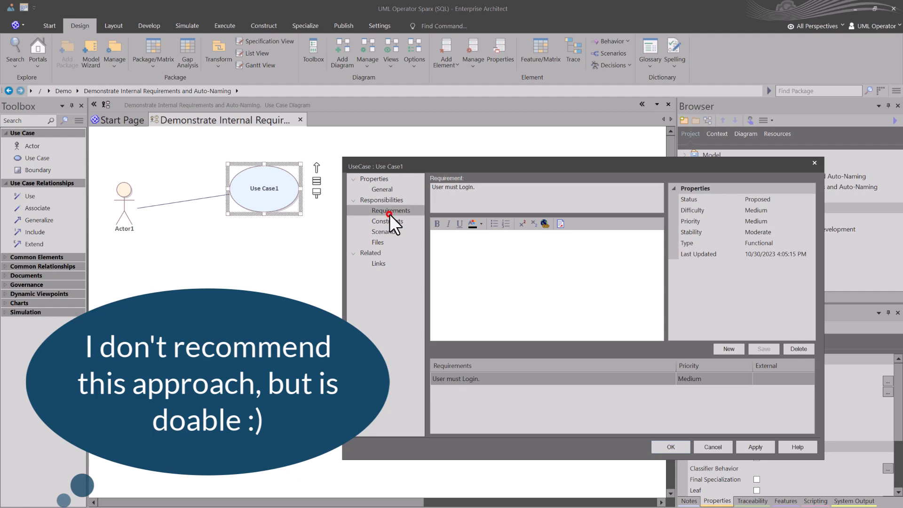
click(463, 190)
triple_click(479, 190)
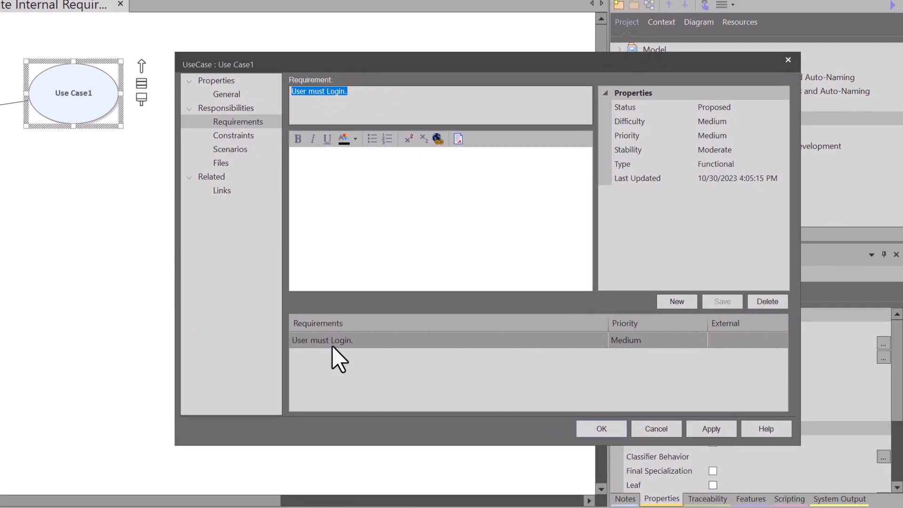
click(329, 346)
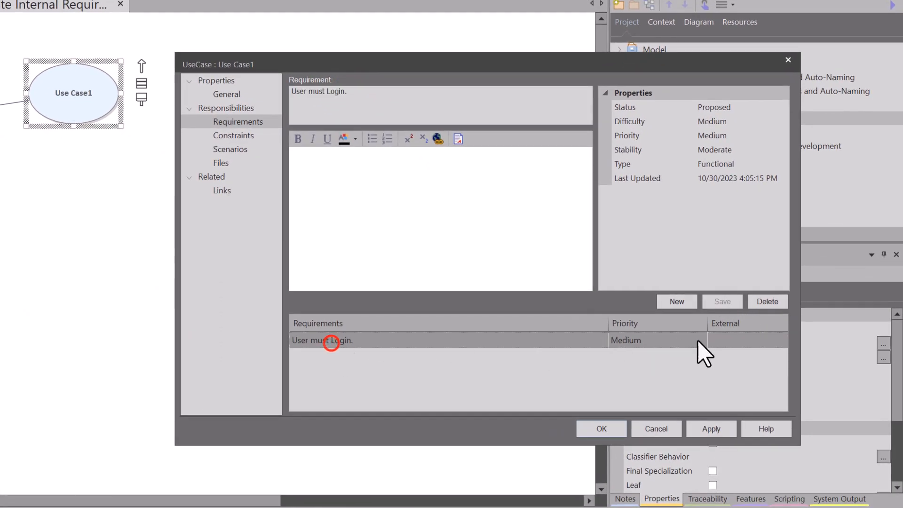
Add a second internal requirement "Login Screen should be popup" of type Display to Use Case1 and save it.
click(676, 302)
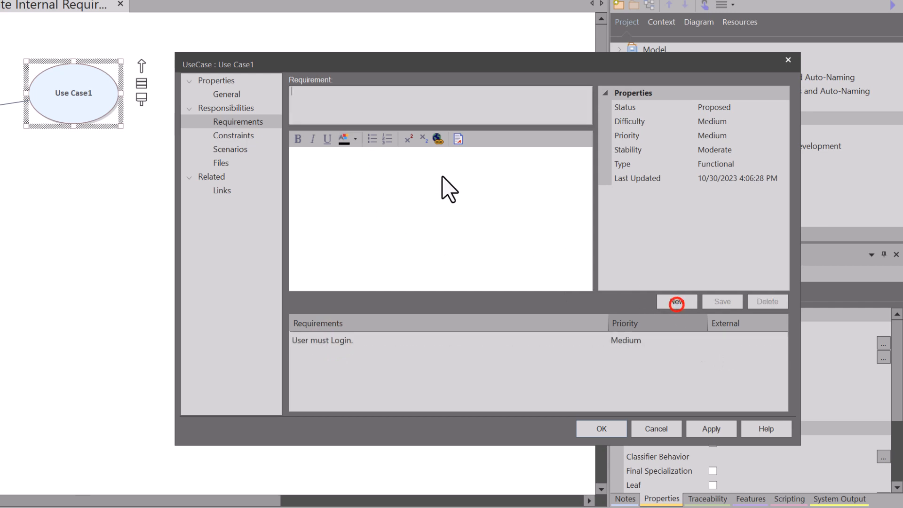
click(373, 103)
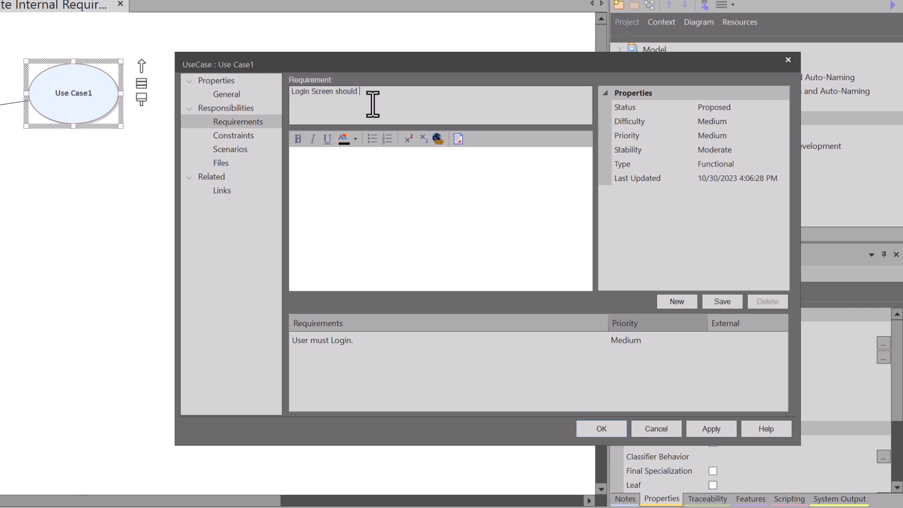
text(Login Screen should be popup)
click(736, 165)
click(782, 164)
click(709, 185)
click(714, 298)
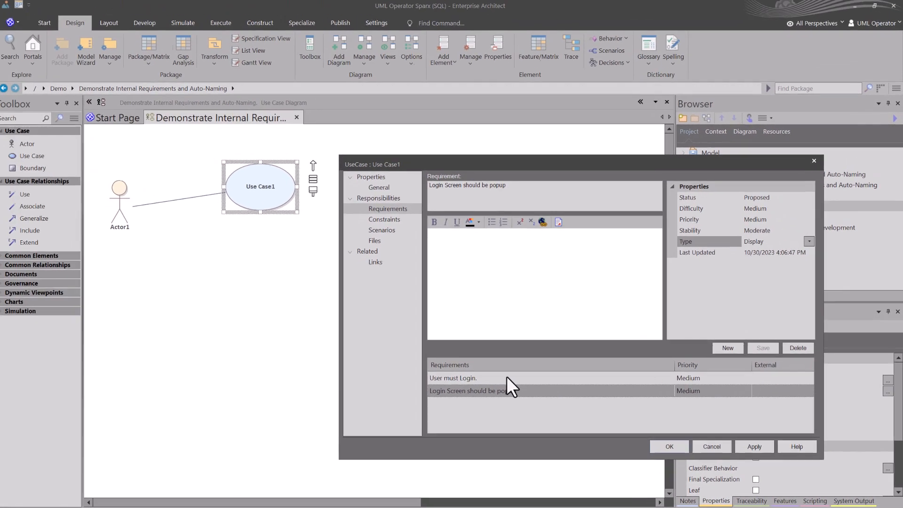
Move the internal requirement "User must Login." external into the Demonstrate Internal Requirements and Auto-Naming package.
click(527, 379)
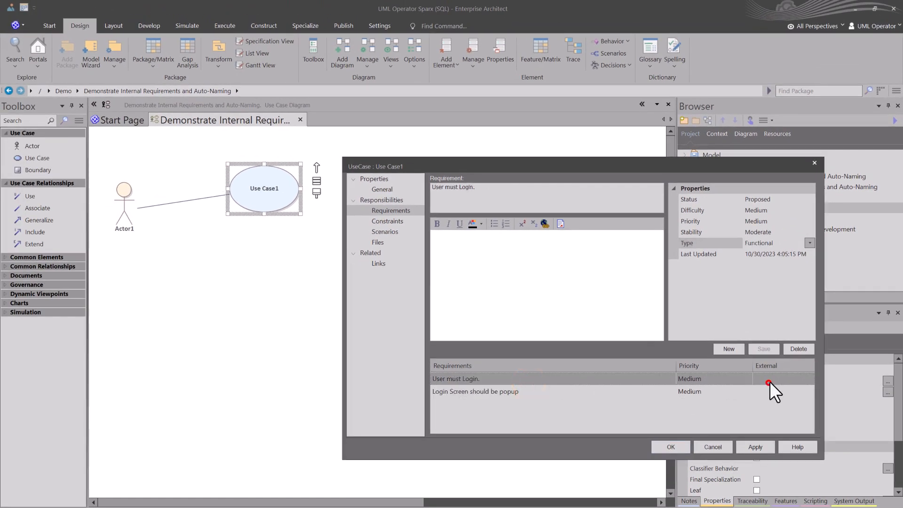
right_click(618, 377)
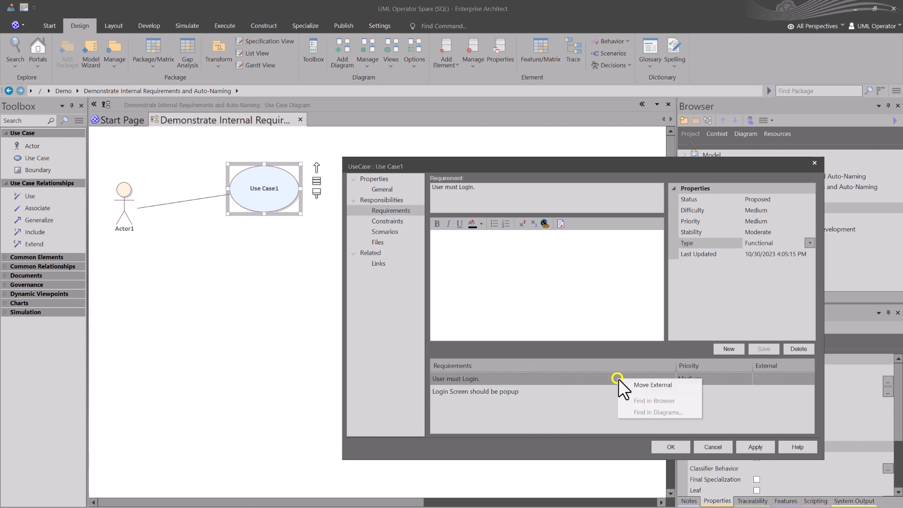
click(648, 383)
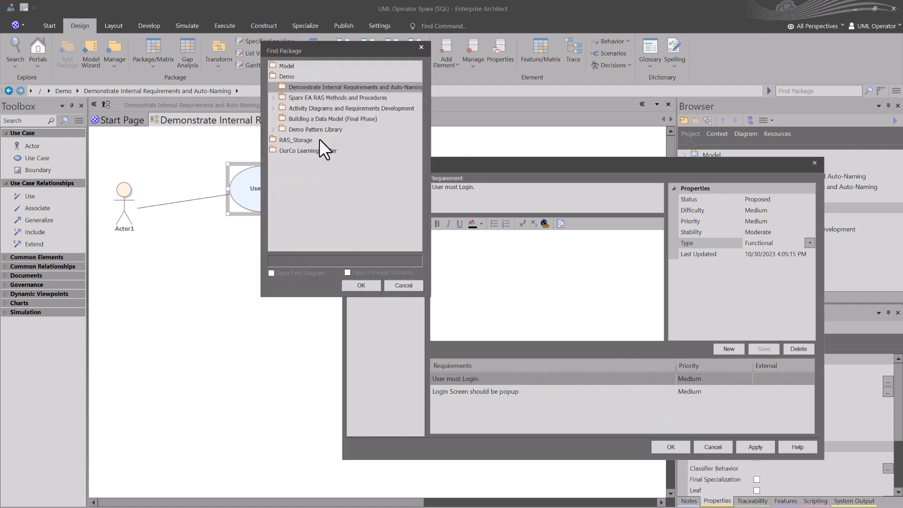
click(362, 285)
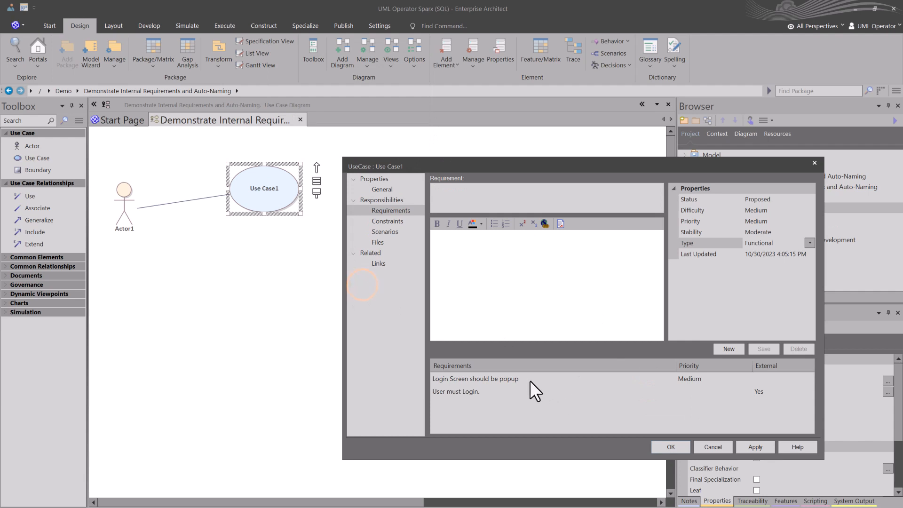
Move the requirement "Login Screen should be popup" external into the same package and accept the use case's properties.
click(527, 379)
right_click(529, 378)
click(558, 383)
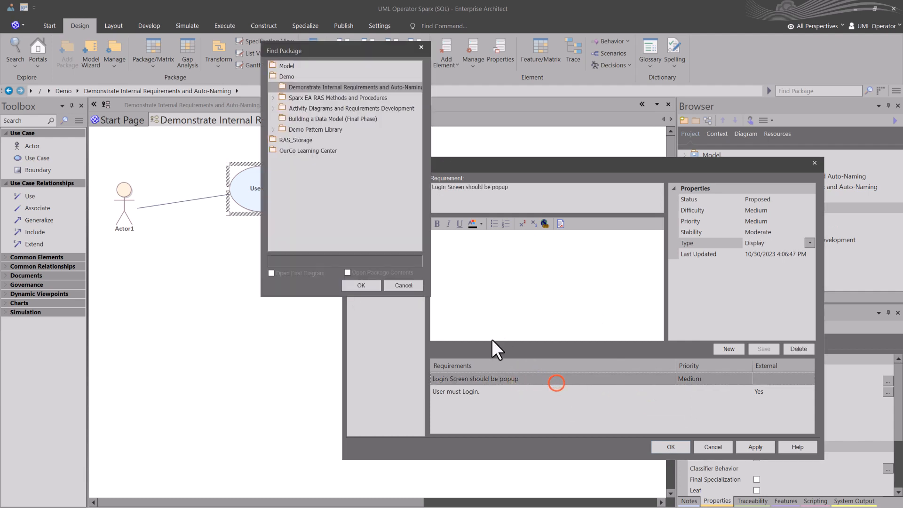
click(362, 283)
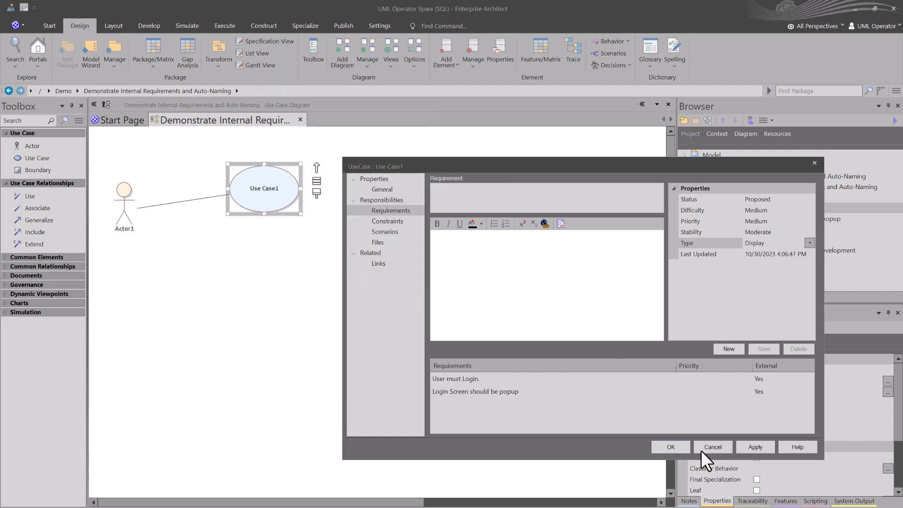
click(672, 447)
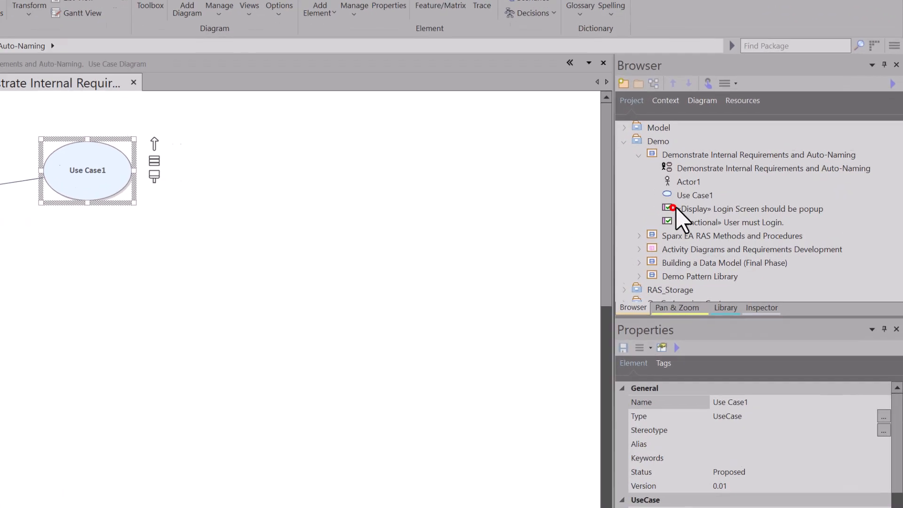
Examine the two externalized requirements within the Demonstrate Internal Requirements and Auto-Naming package.
click(737, 219)
click(742, 228)
click(637, 195)
click(633, 126)
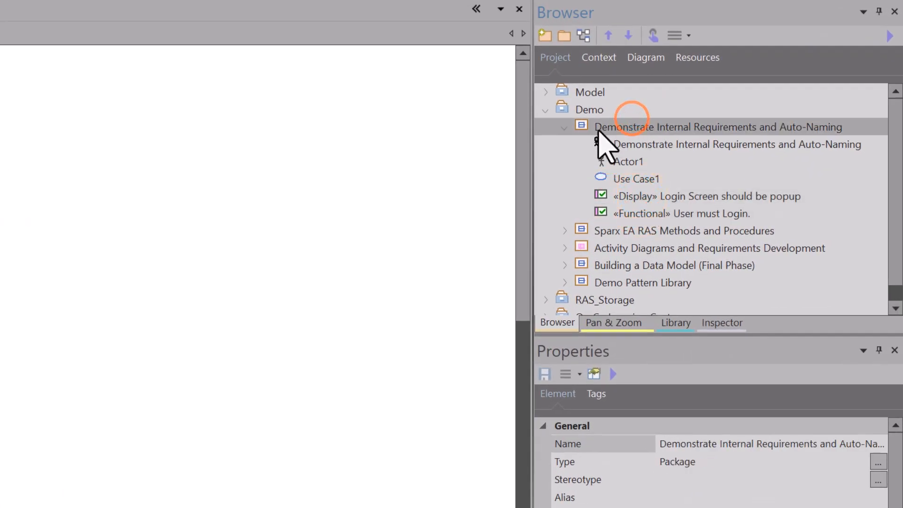
click(637, 199)
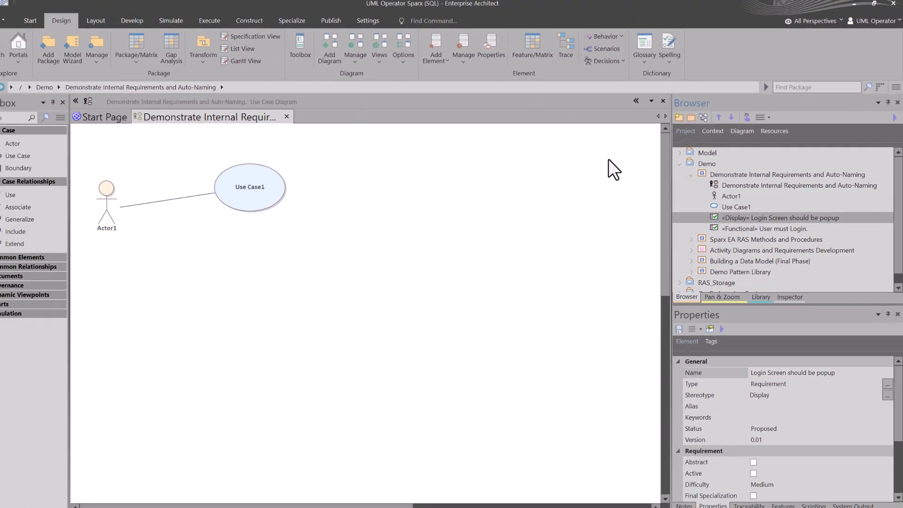
Set the auto name counter for the Requirement type to prefix "REQ 06." with counter 001 and save it.
click(385, 27)
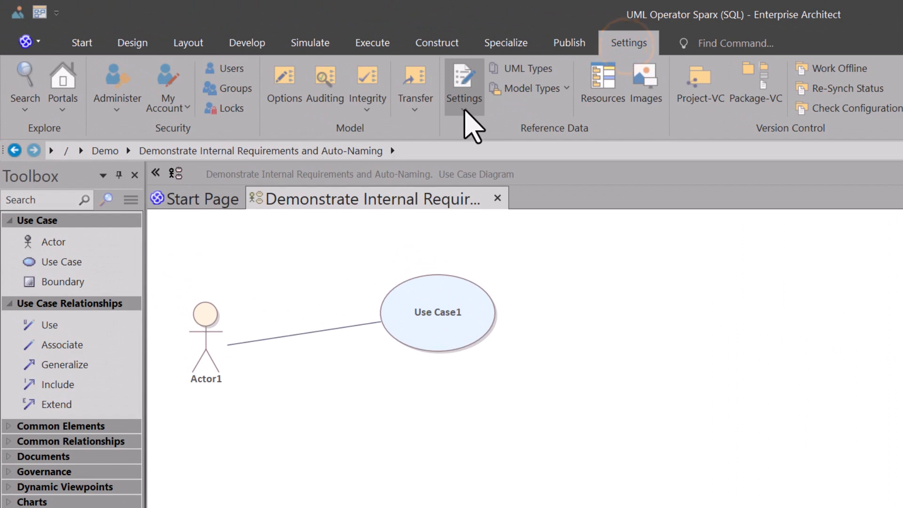
click(331, 78)
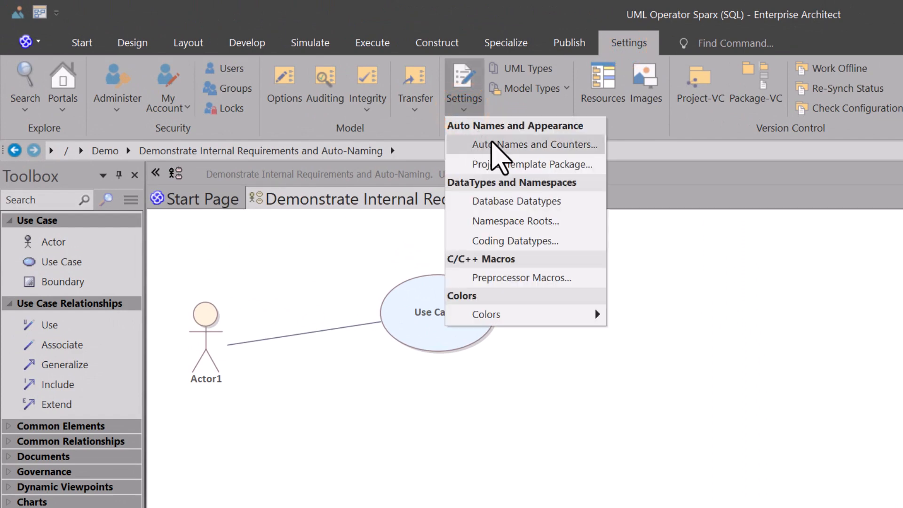
click(556, 147)
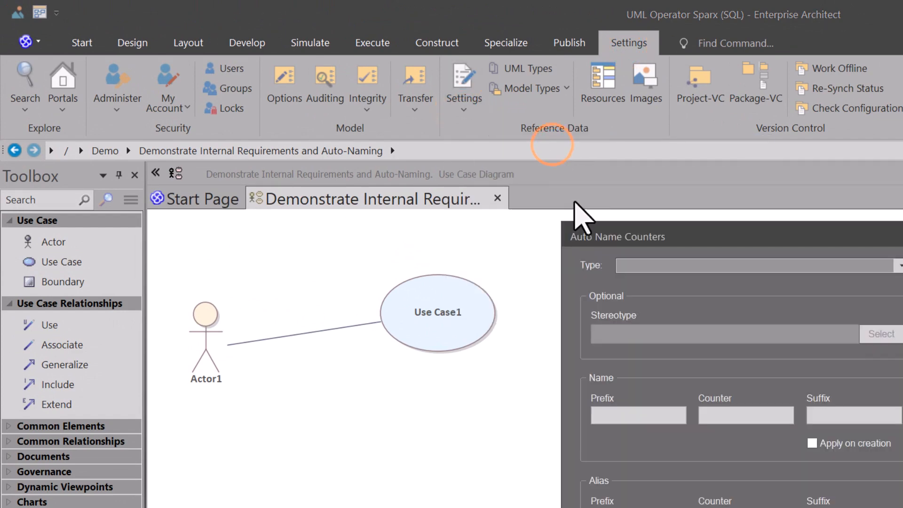
click(633, 266)
scroll(659, 353, down, 10)
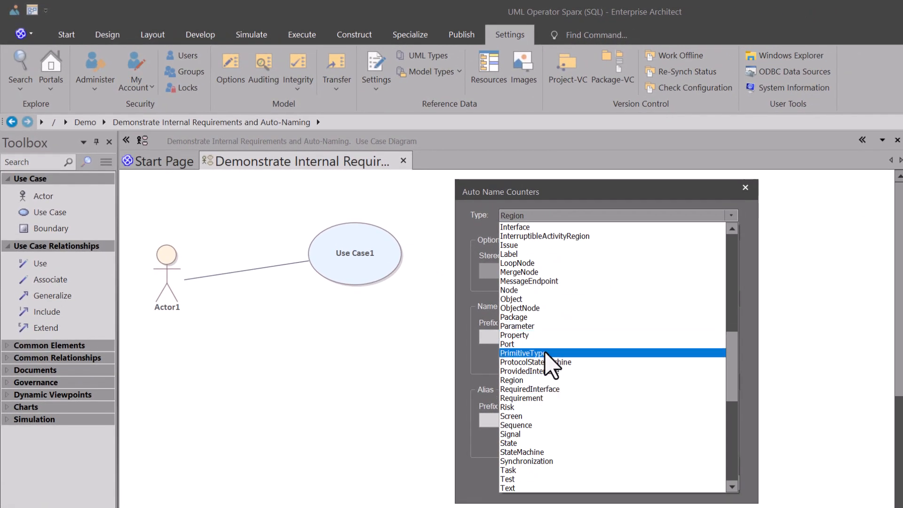
click(537, 398)
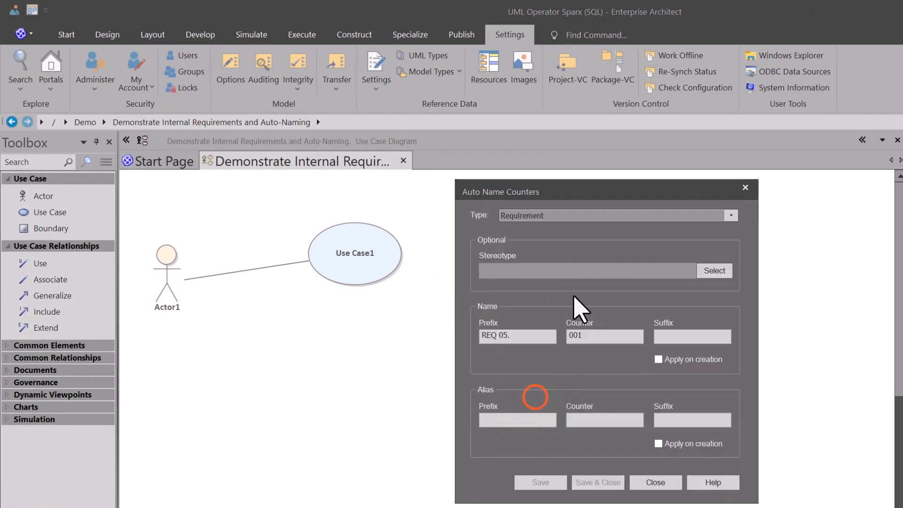
click(502, 334)
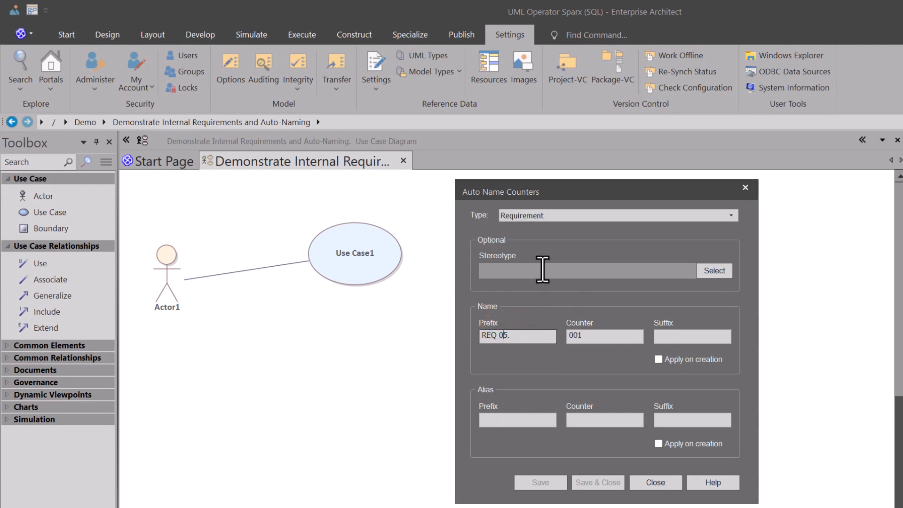
click(583, 333)
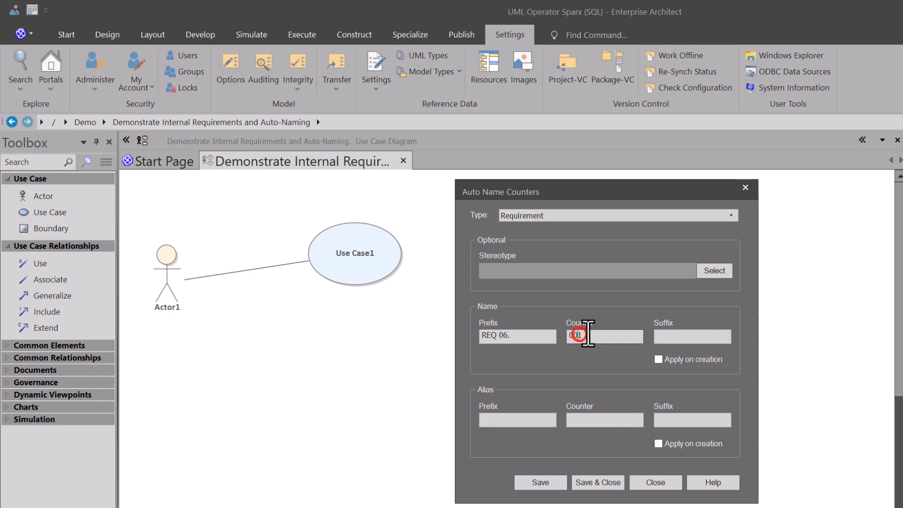
click(676, 337)
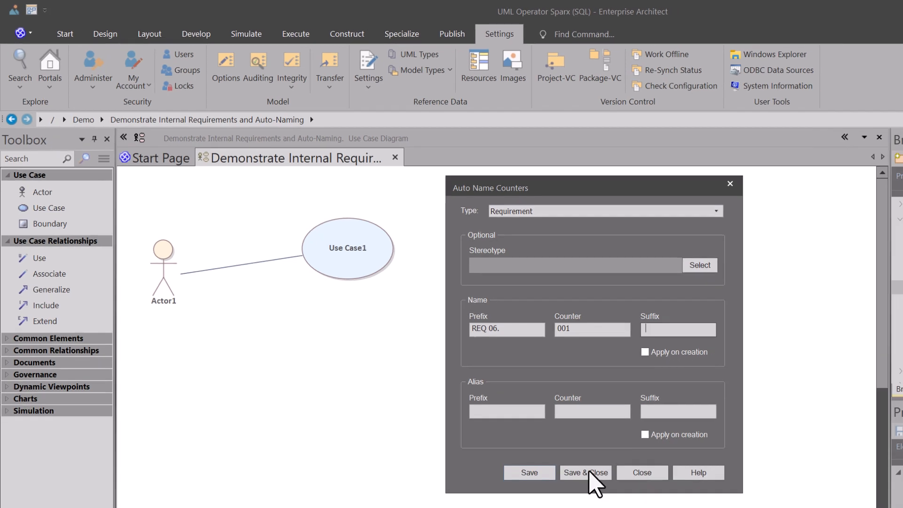
click(598, 483)
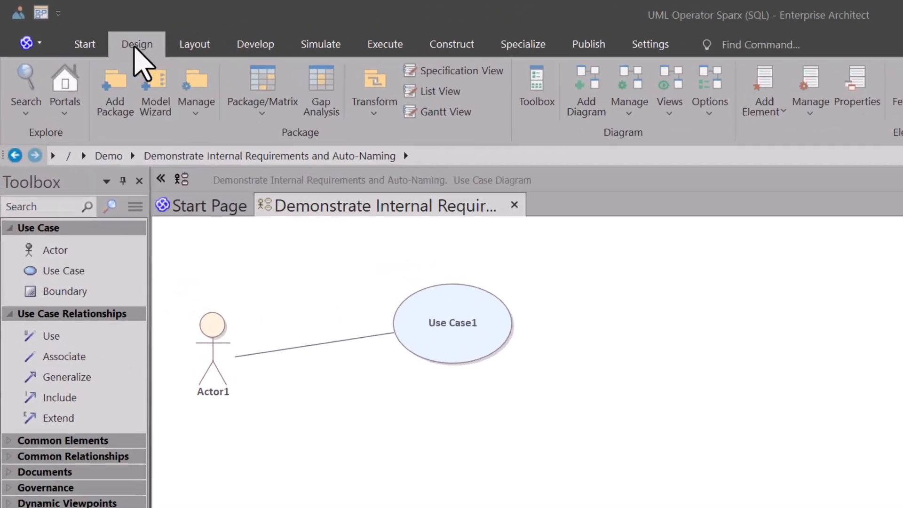
click(77, 26)
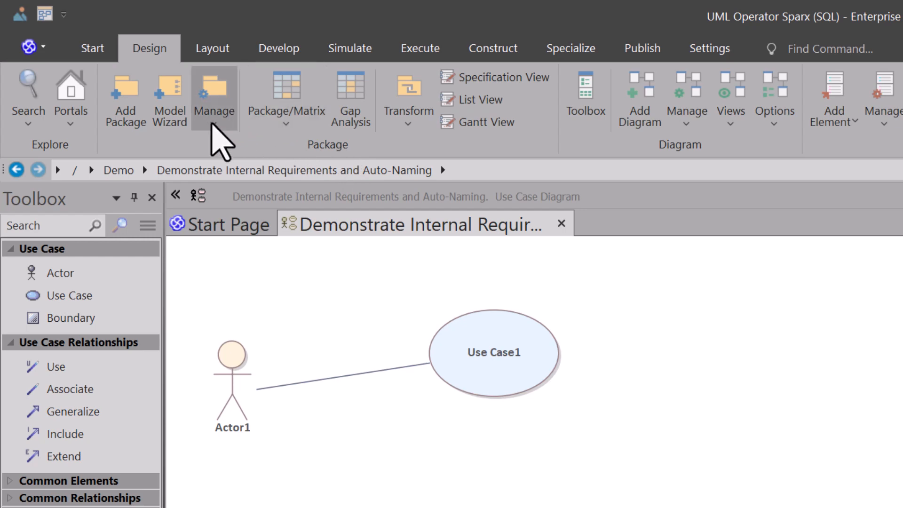
click(213, 124)
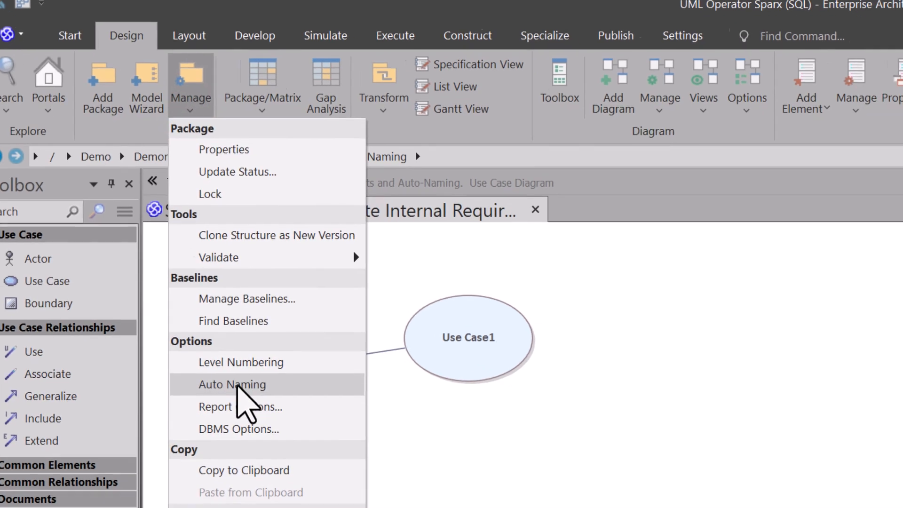
click(279, 400)
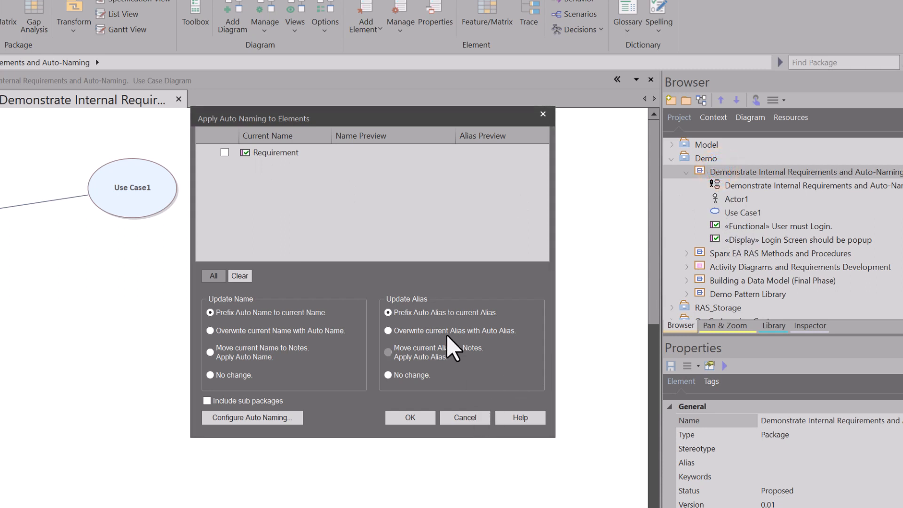
click(464, 419)
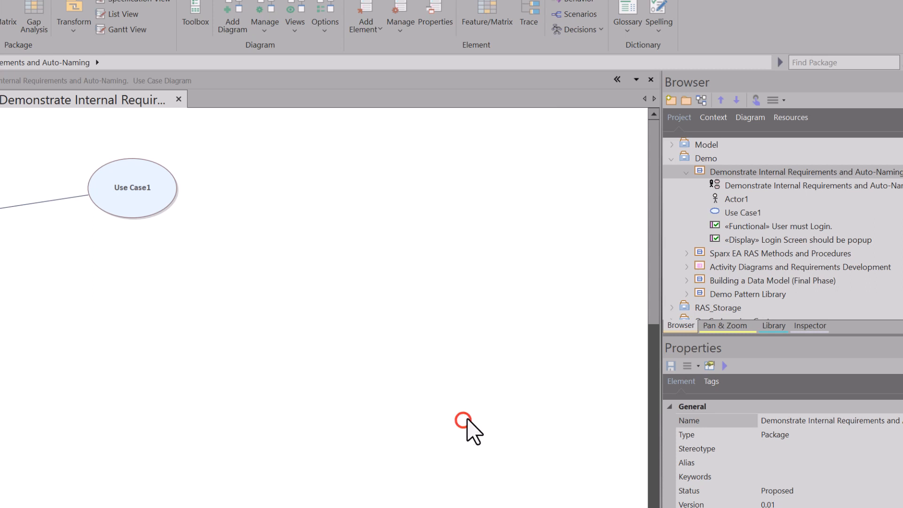
Remove the Functional stereotype from the "User must Login." requirement.
click(730, 225)
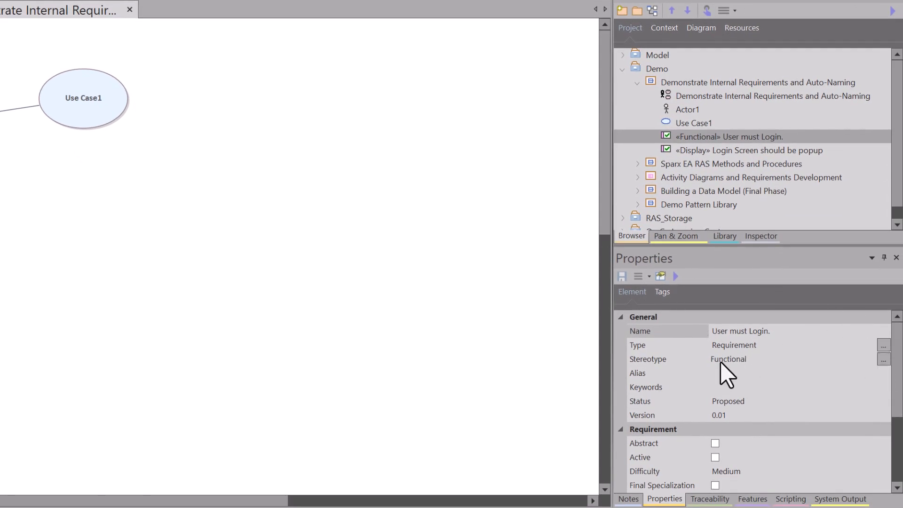
click(651, 360)
click(793, 356)
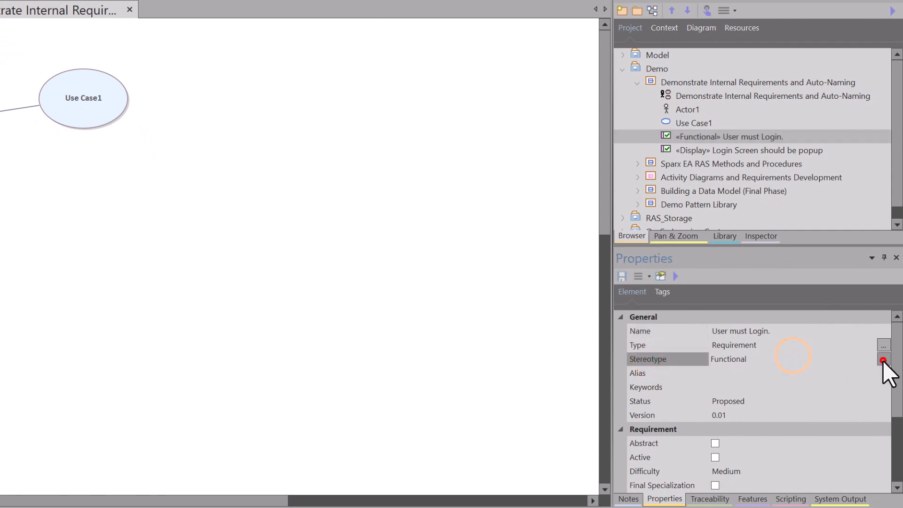
click(883, 360)
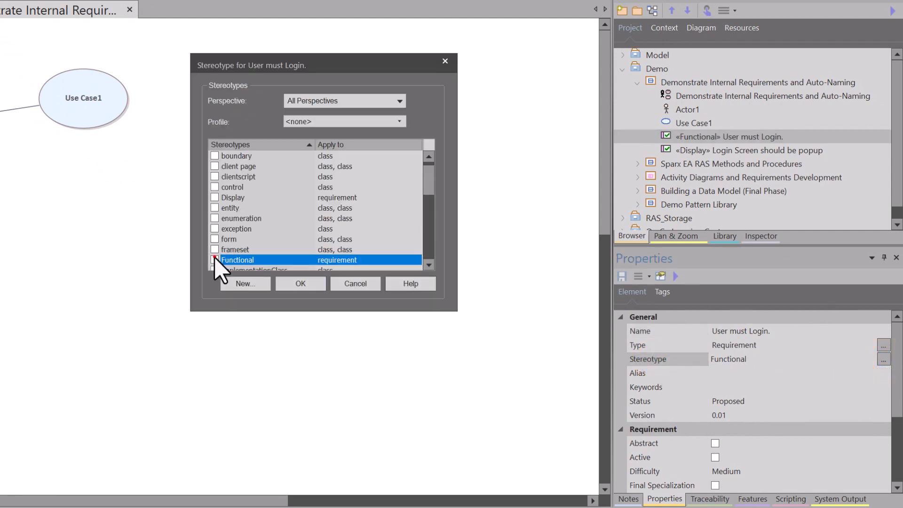
click(296, 283)
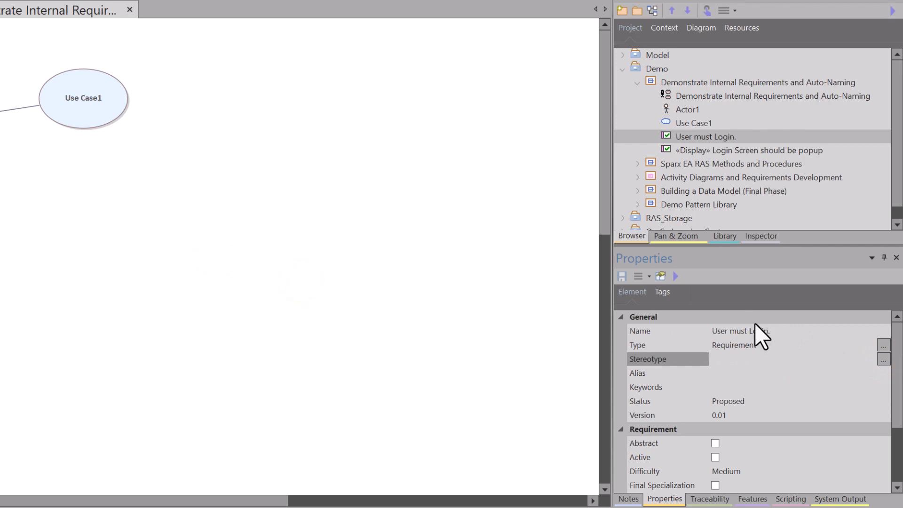
Remove the Display stereotype from the "Login Screen should be popup" requirement.
click(709, 150)
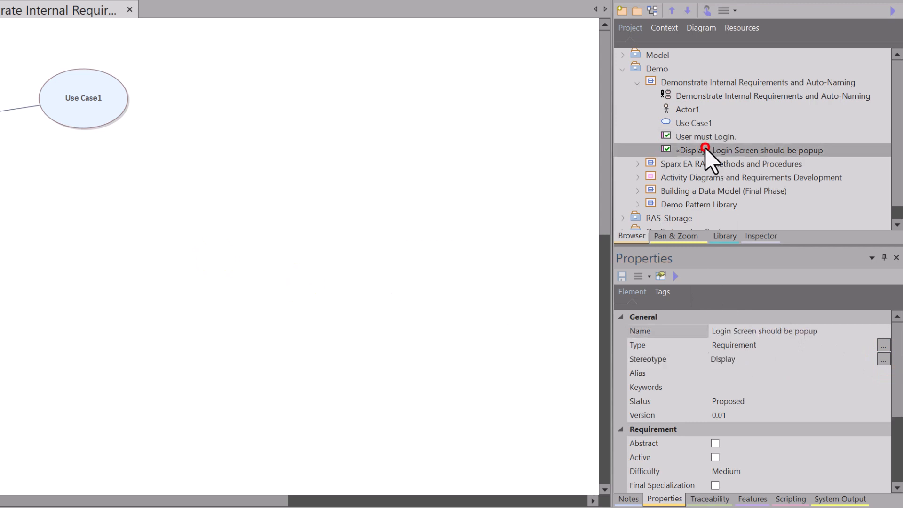
click(745, 357)
click(883, 360)
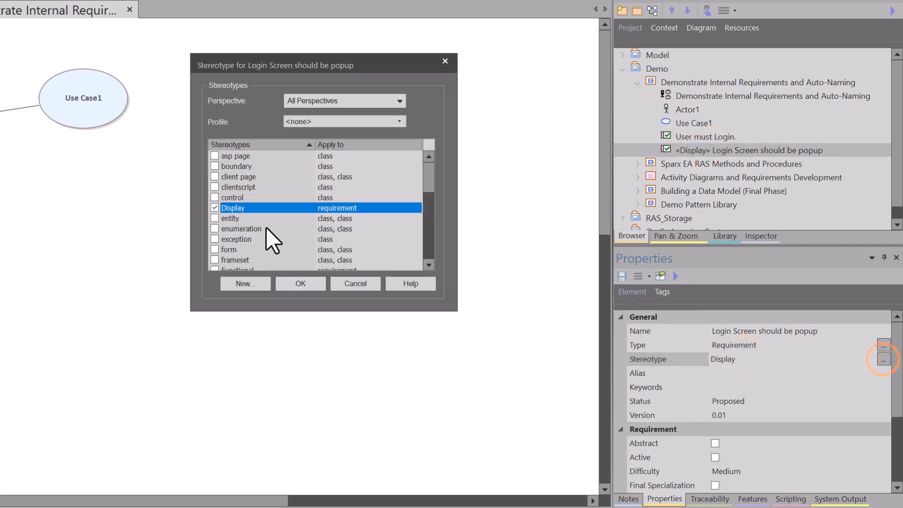
click(215, 207)
click(300, 283)
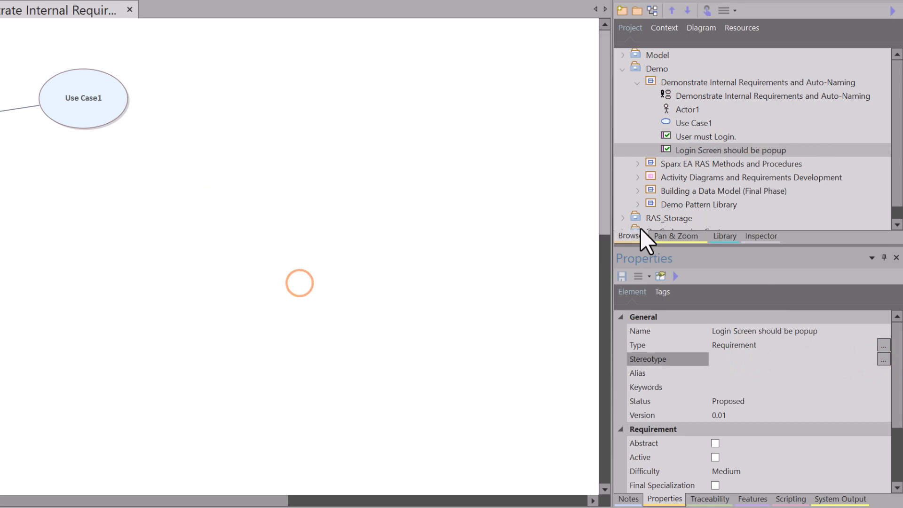
Open Auto Naming for the Demonstrate Internal Requirements and Auto-Naming package and expand its Requirement group.
click(665, 83)
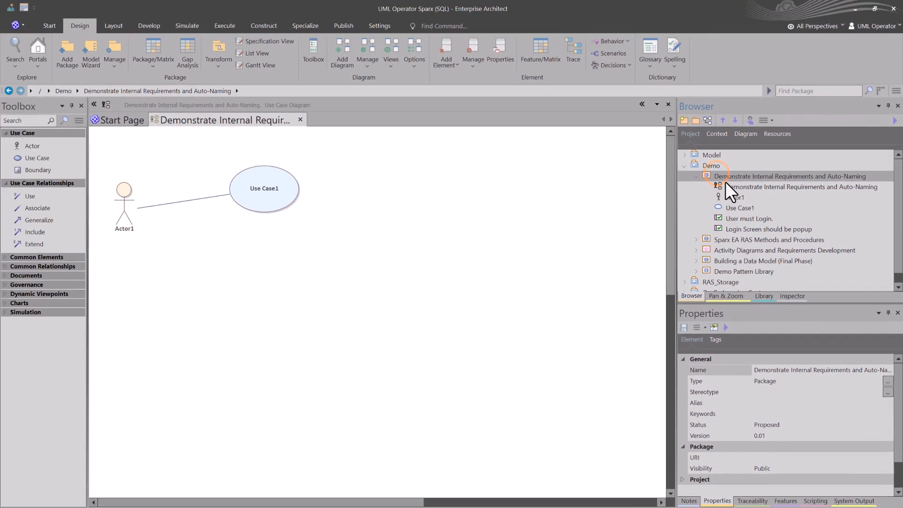
click(725, 185)
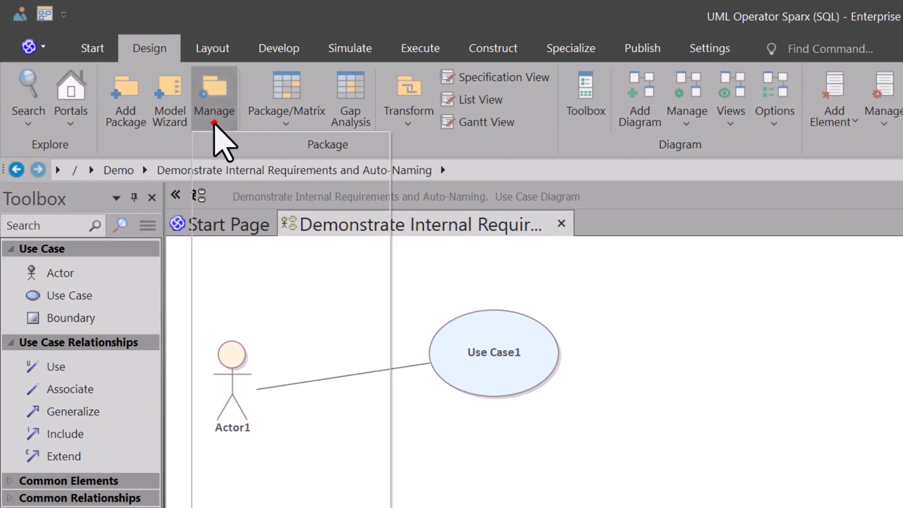
click(132, 73)
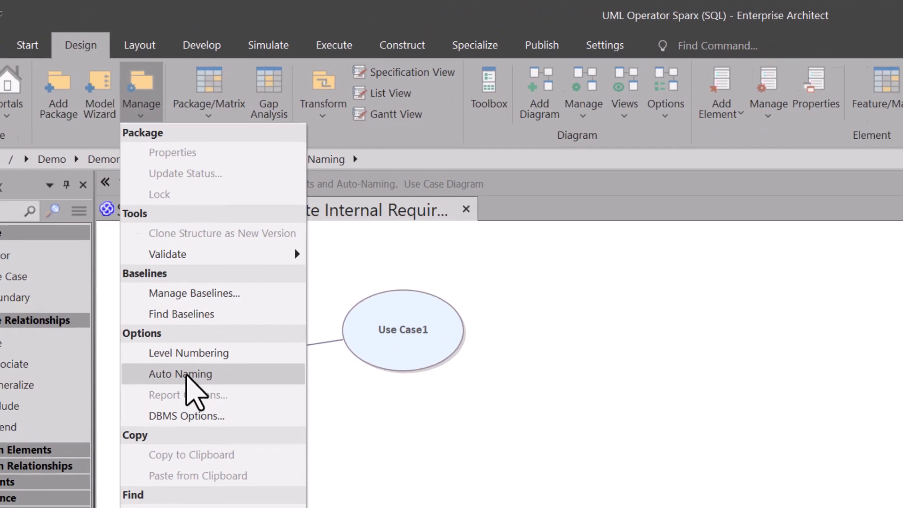
click(256, 399)
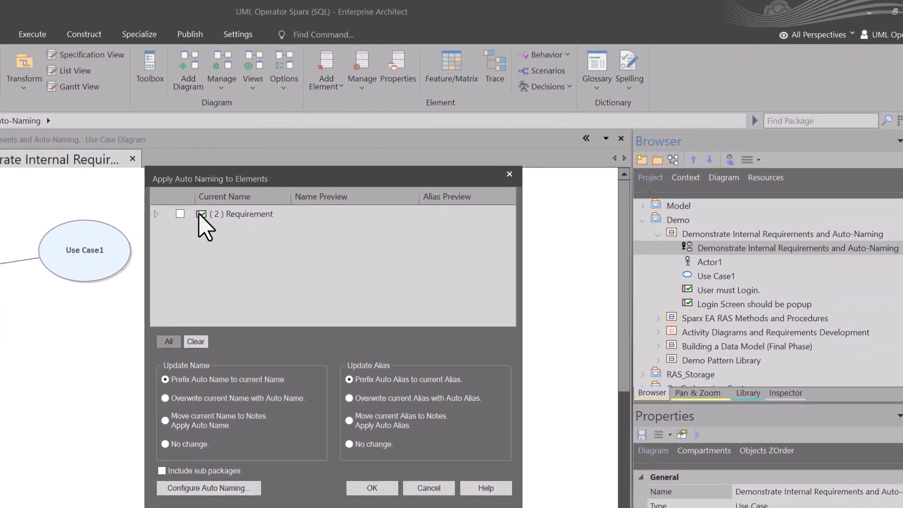
click(157, 214)
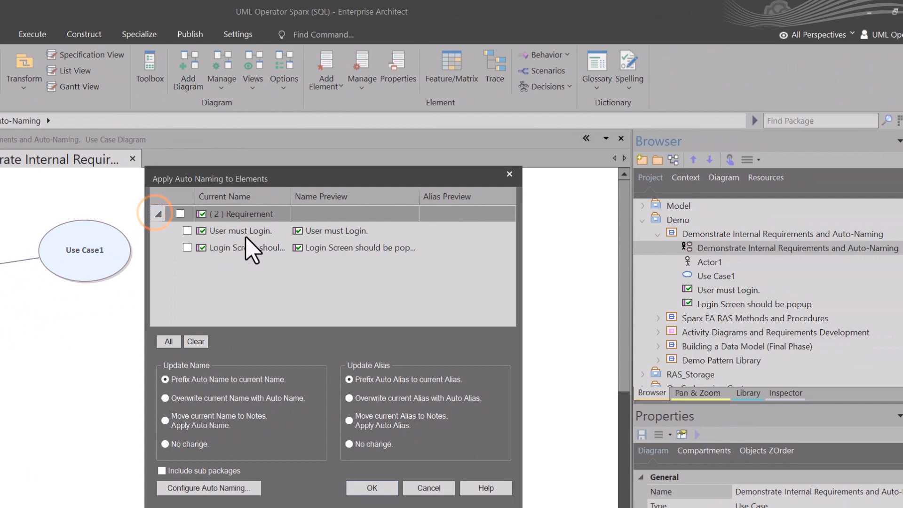
Apply auto naming to both the "User must Login." and "Login Screen should be popup" requirements, prefixing the auto name to the current name.
click(180, 214)
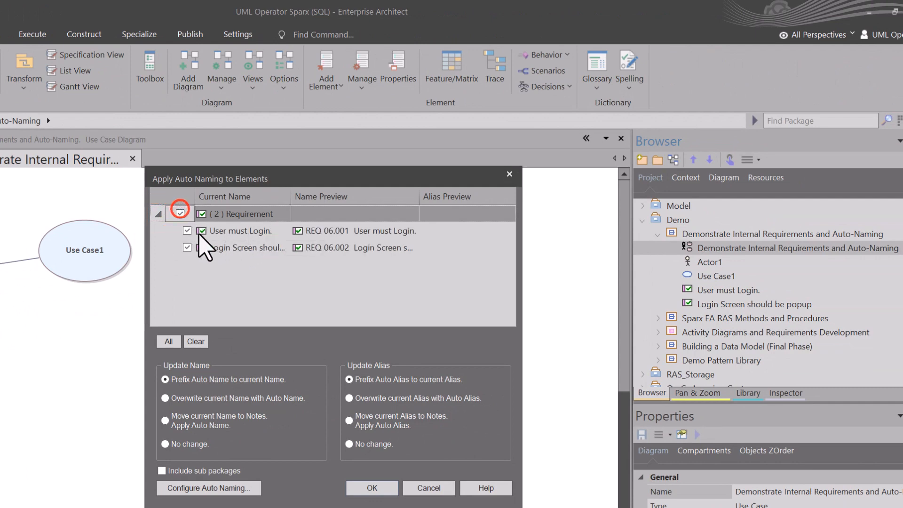
click(180, 214)
click(186, 230)
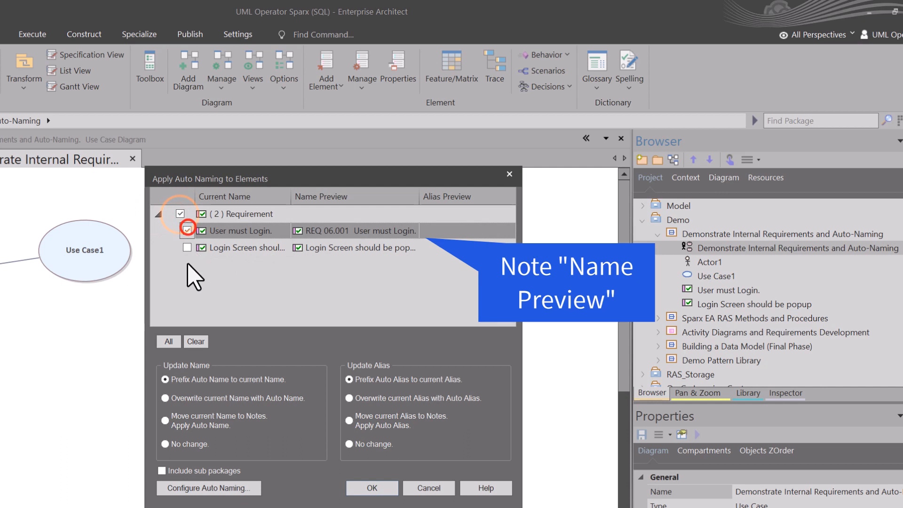
click(180, 214)
click(180, 214)
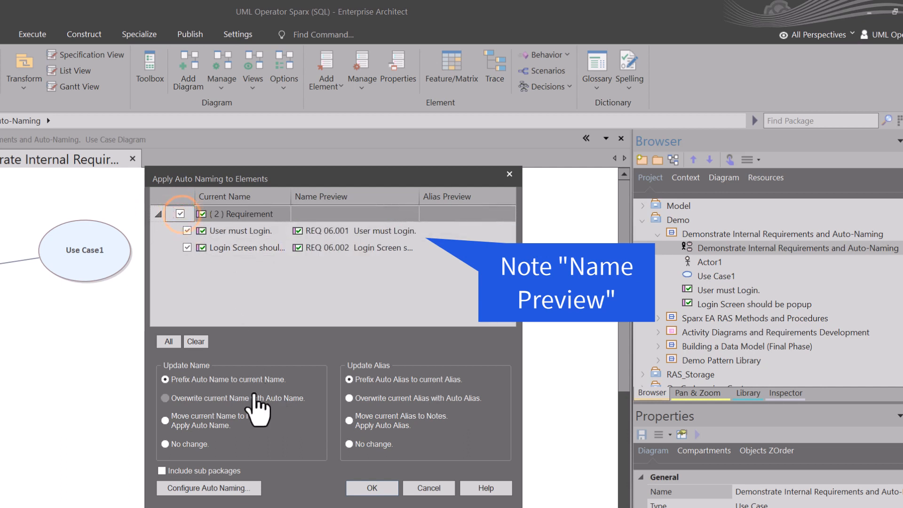
click(174, 379)
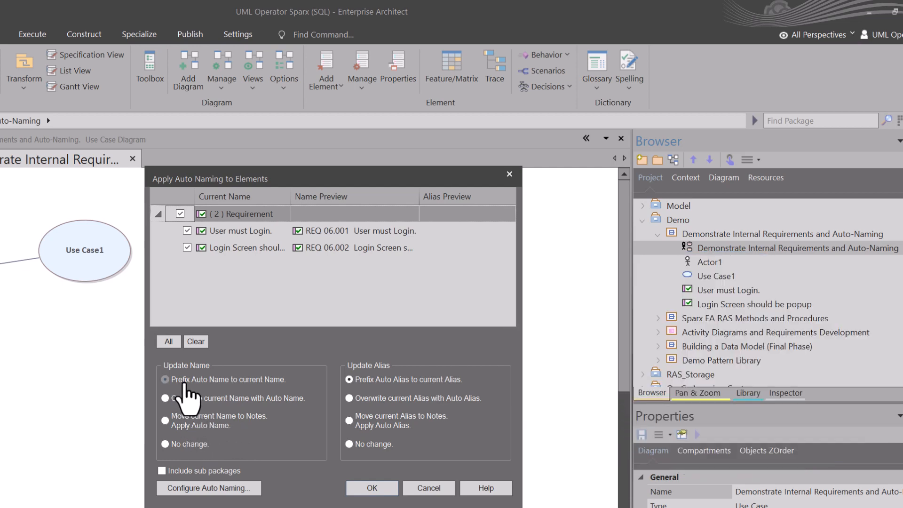
click(365, 489)
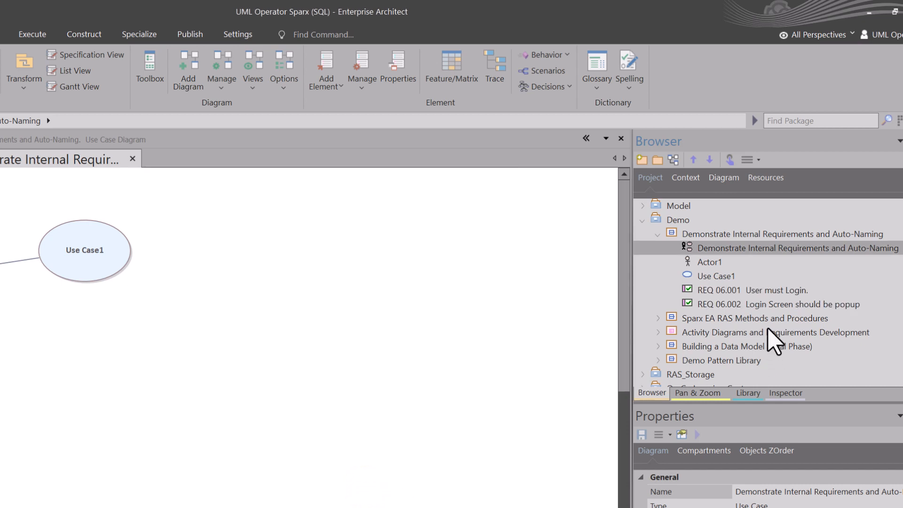
Check the new names of the login and popup screen requirements in the project tree.
click(727, 303)
click(727, 290)
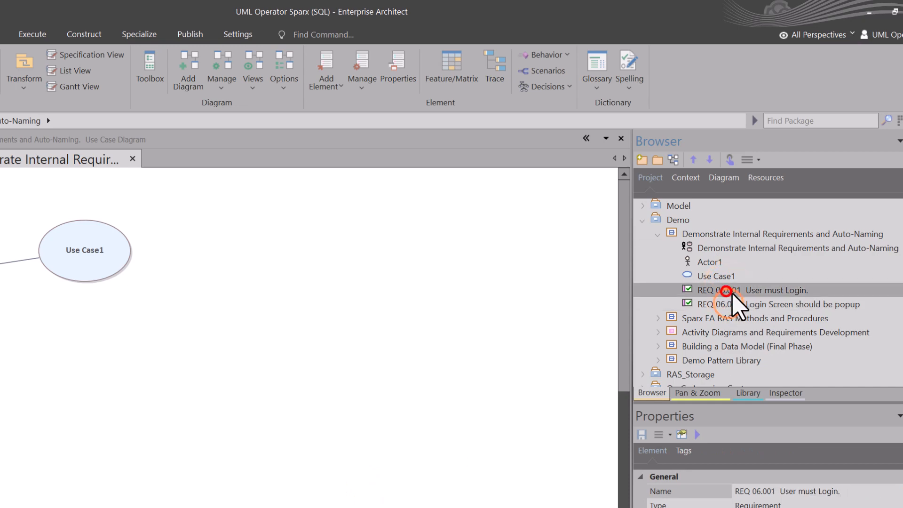
click(723, 304)
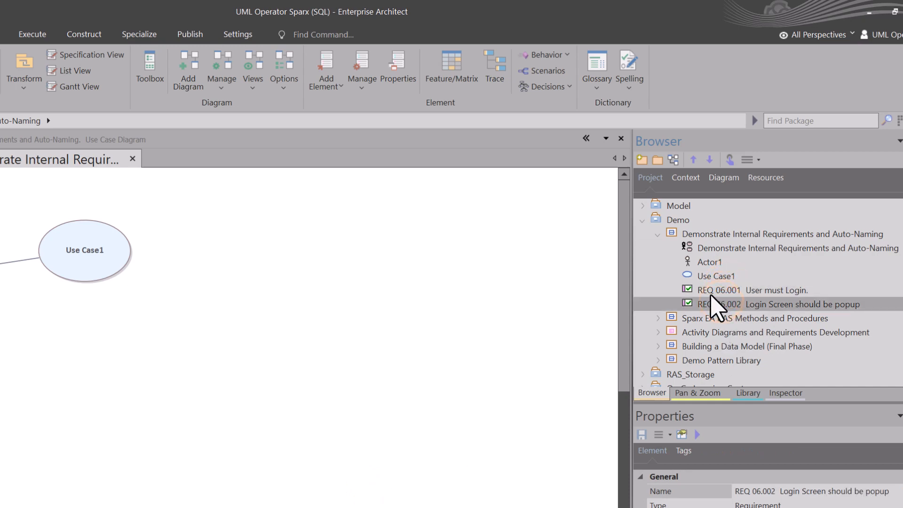